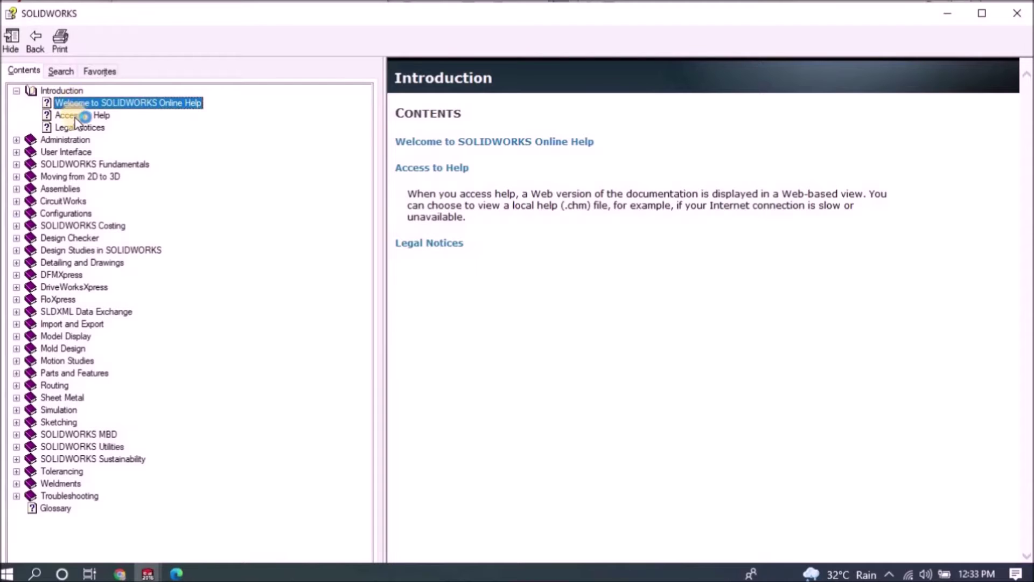
Browse the Access to Help, Legal Notices and Administration help topics, then orbit the control arm.
click(76, 116)
click(79, 128)
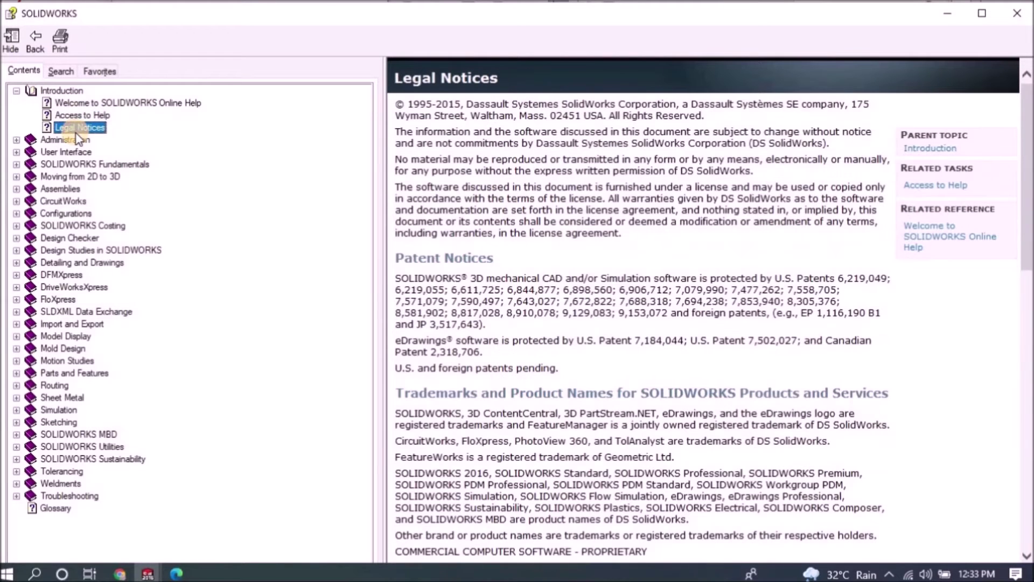
click(17, 140)
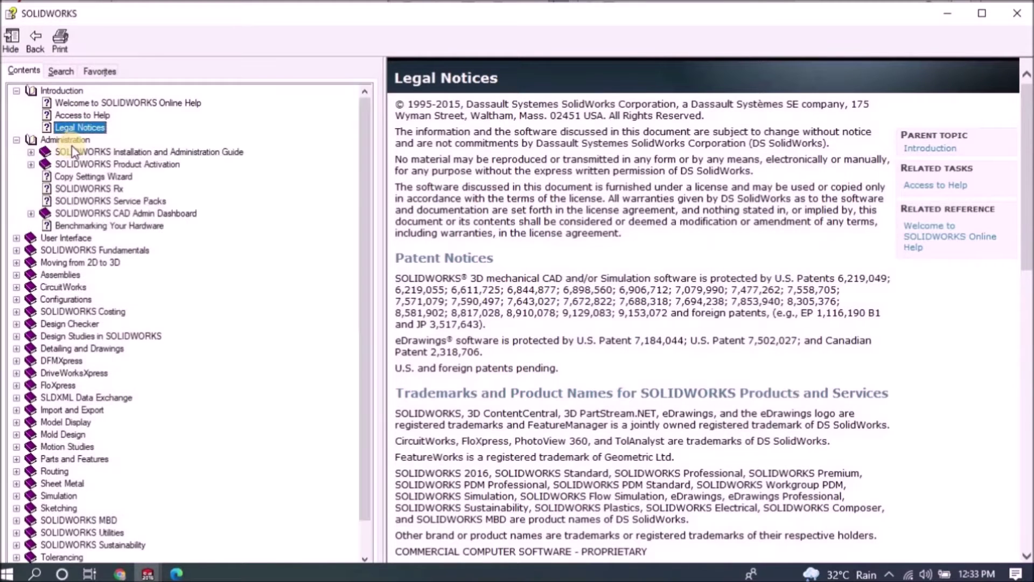
click(31, 153)
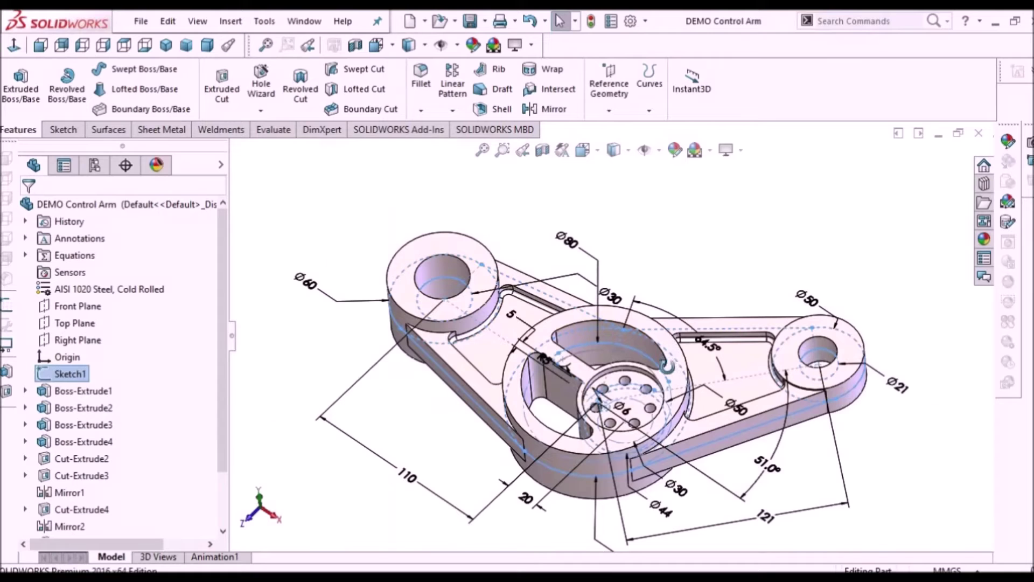
mouse_move(673, 283)
middle_down()
mouse_move(710, 275)
mouse_move(694, 280)
mouse_move(779, 301)
mouse_move(679, 334)
mouse_move(655, 318)
mouse_move(696, 254)
middle_up()
Deselect Sketch1, orbit the boundary surface, and check the REF Rubber Grip component's options.
click(702, 256)
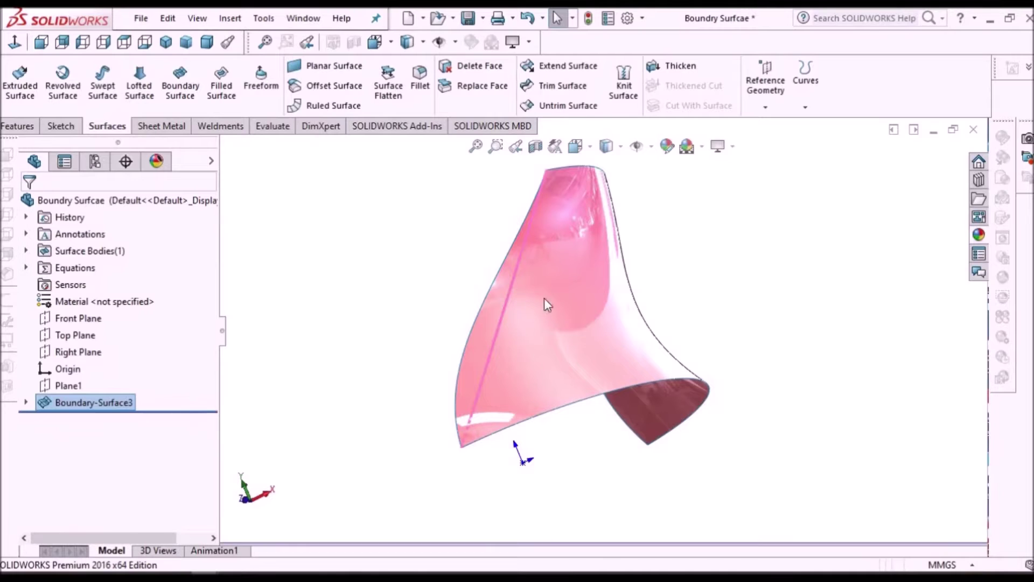
middle_drag(618, 330, 486, 316)
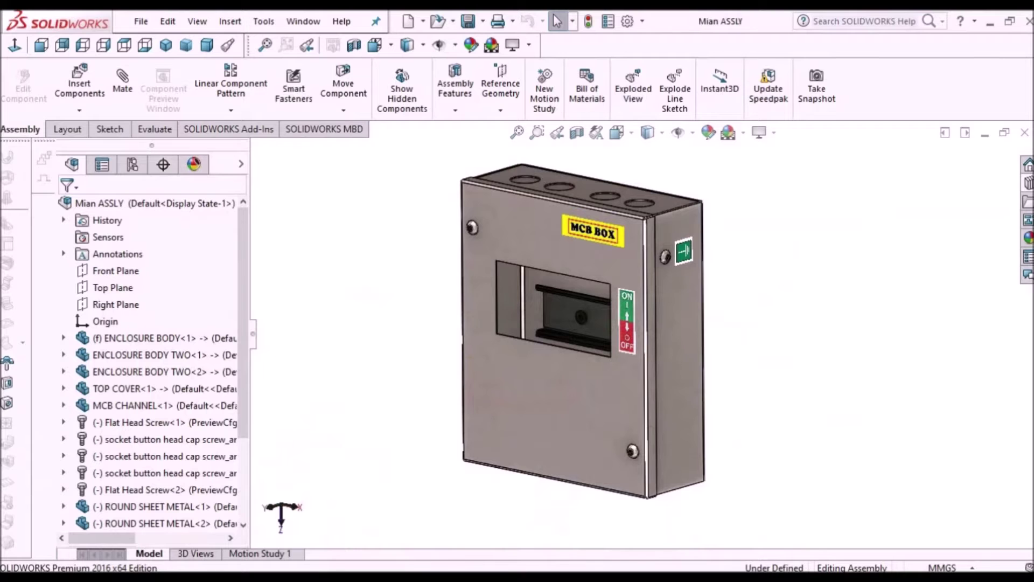
scroll(691, 335, up, 3)
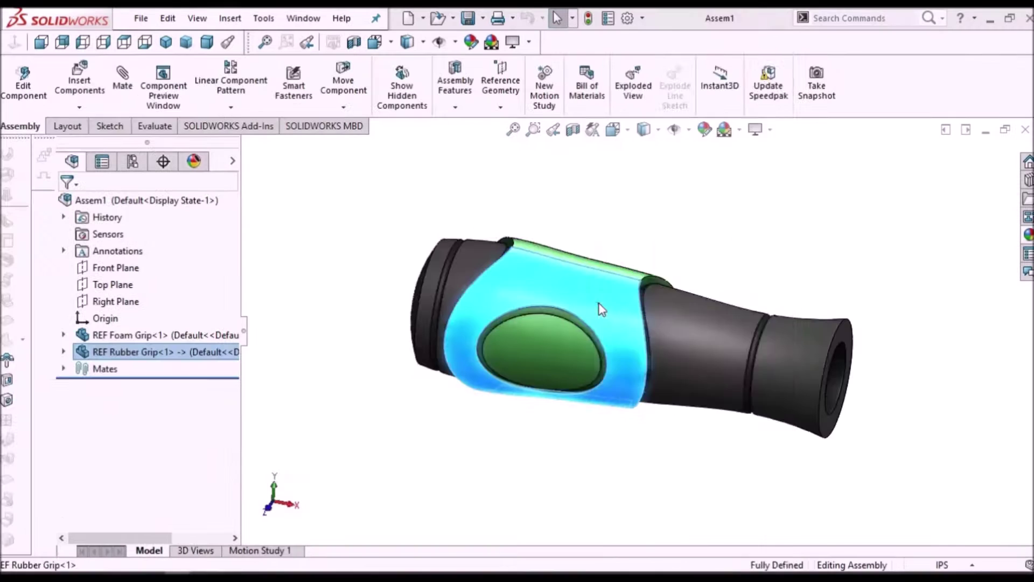
right_click(595, 280)
key(Escape)
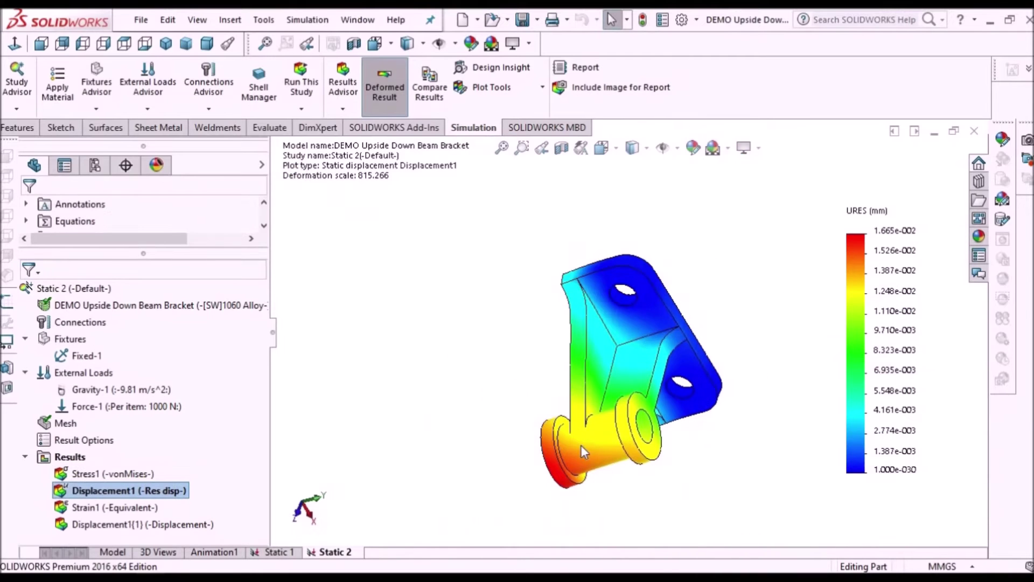
Hide the Thicken1 body on the REF surface model and orbit the remaining surfaces.
middle_drag(582, 445, 662, 493)
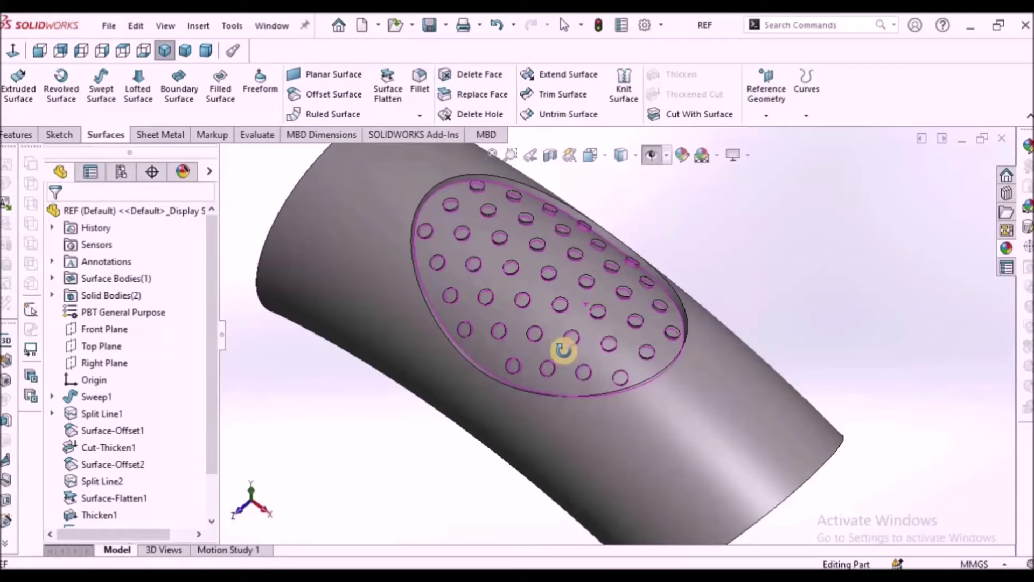
middle_drag(561, 351, 684, 333)
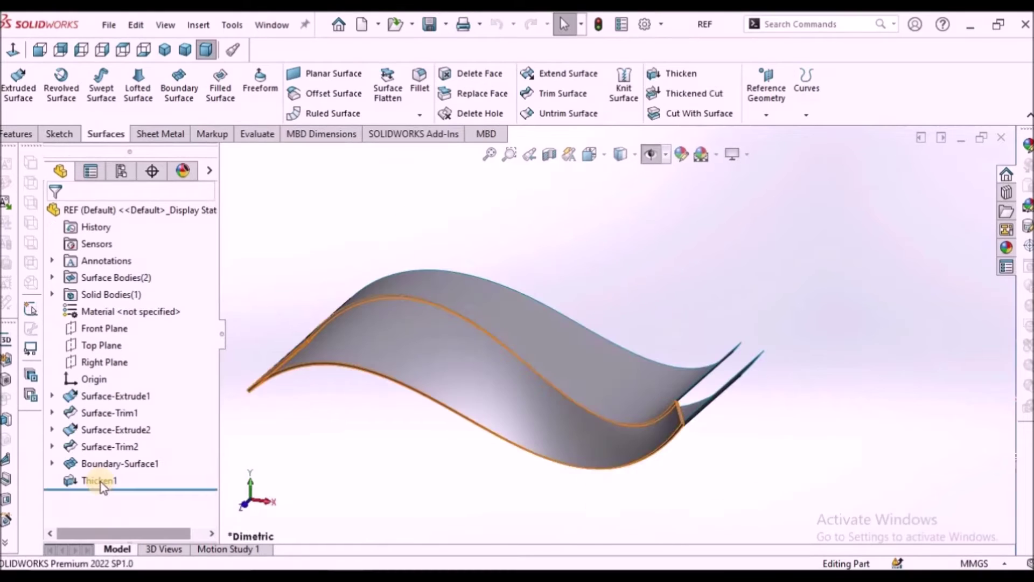
right_click(86, 480)
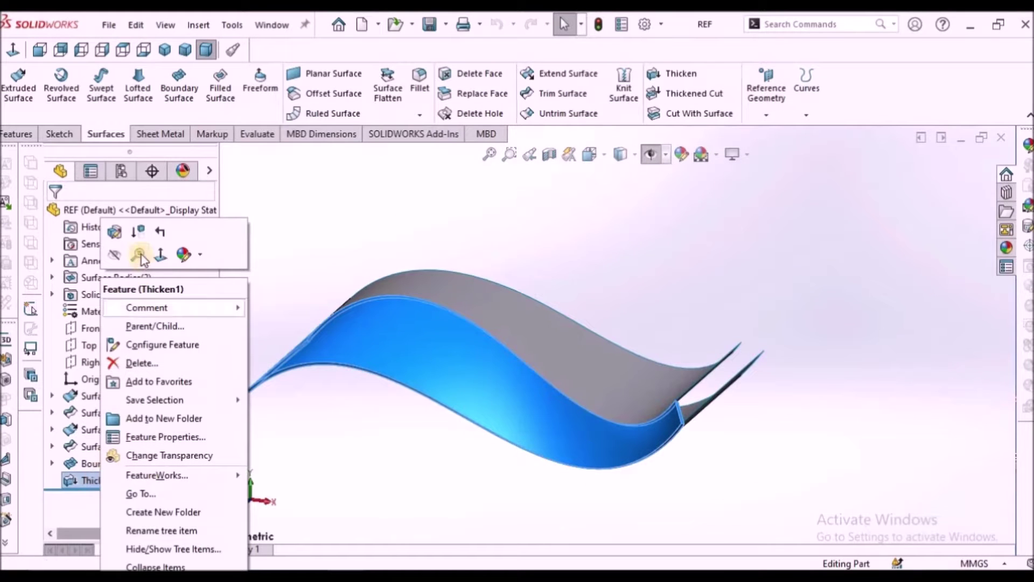
click(115, 257)
middle_drag(543, 310, 558, 335)
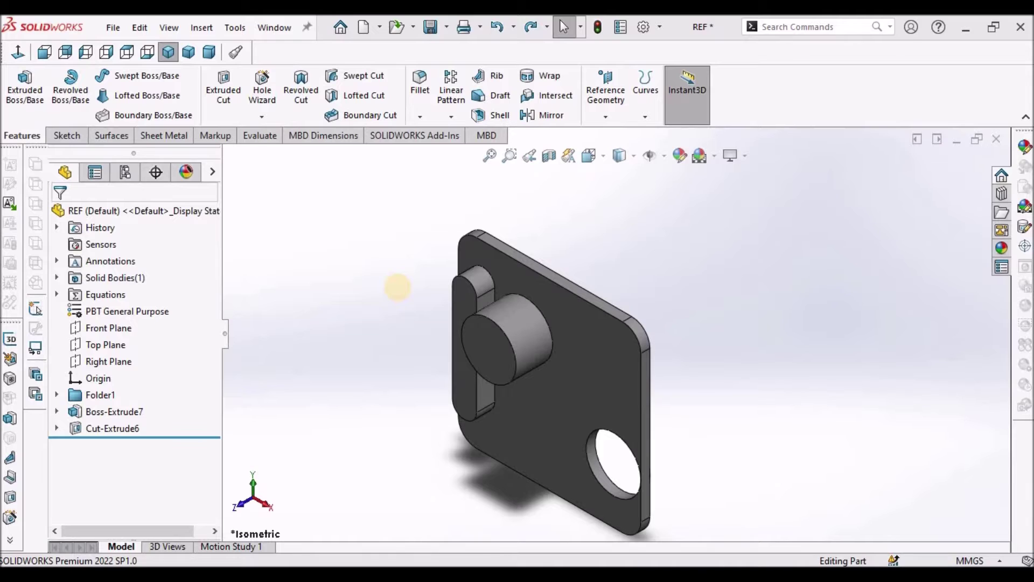
Orbit and zoom the REF plate to see the lower-right hole edge-on at the plate edge.
scroll(534, 339, down, 5)
middle_drag(535, 341, 589, 393)
middle_drag(514, 396, 560, 345)
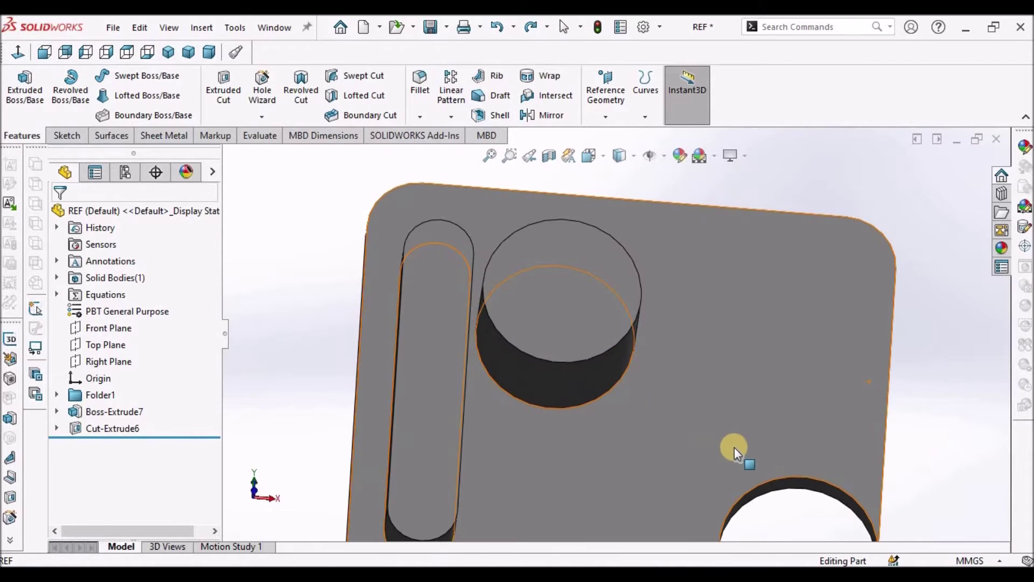
scroll(796, 469, up, 3)
scroll(685, 397, down, 6)
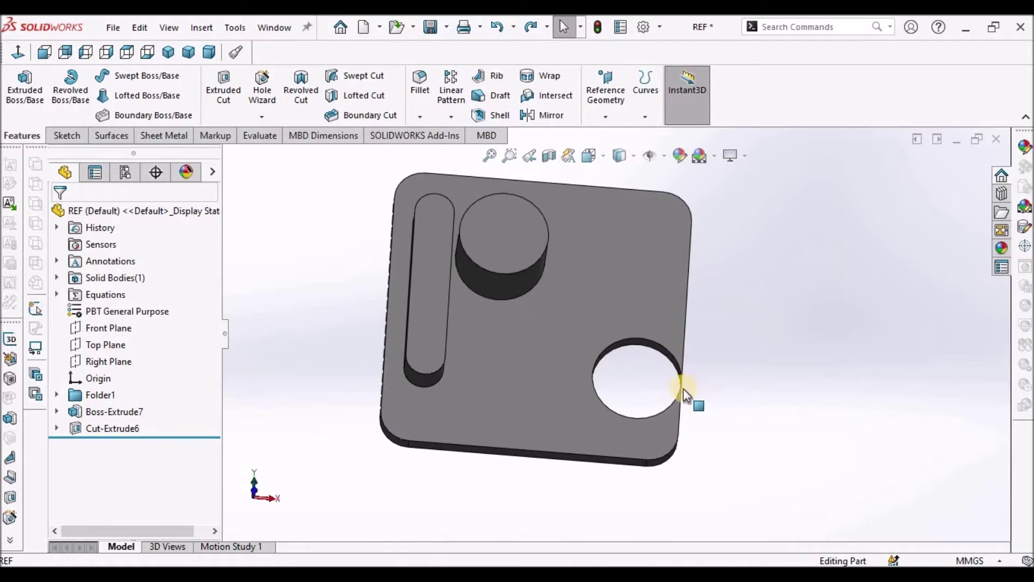
scroll(630, 361, down, 3)
scroll(628, 334, down, 3)
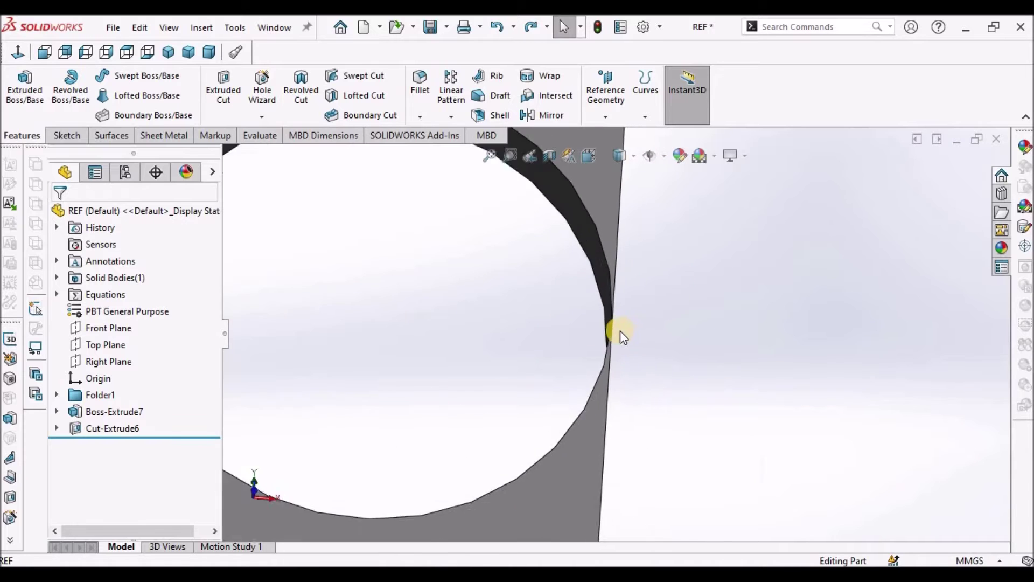
middle_drag(619, 335, 671, 425)
Switch to the Demo part, save it, and edit Sketch3 with its Ø30 circle.
click(274, 27)
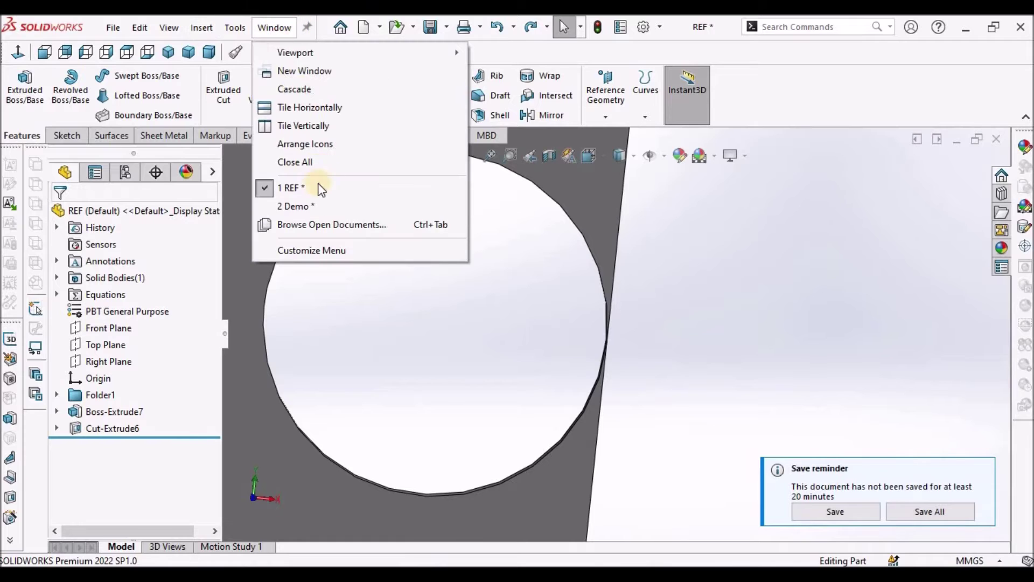
click(304, 205)
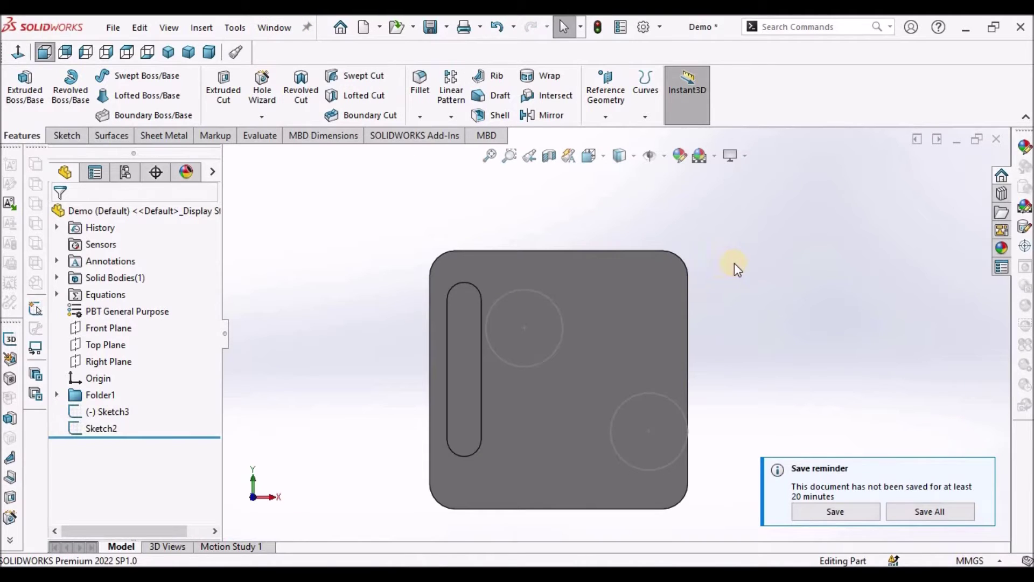
click(835, 511)
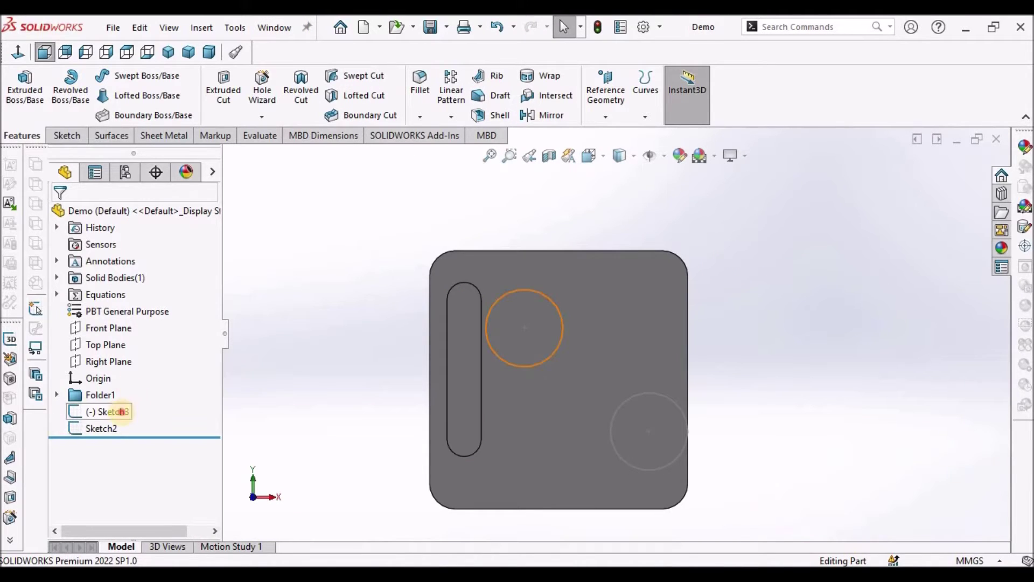
click(116, 412)
click(136, 368)
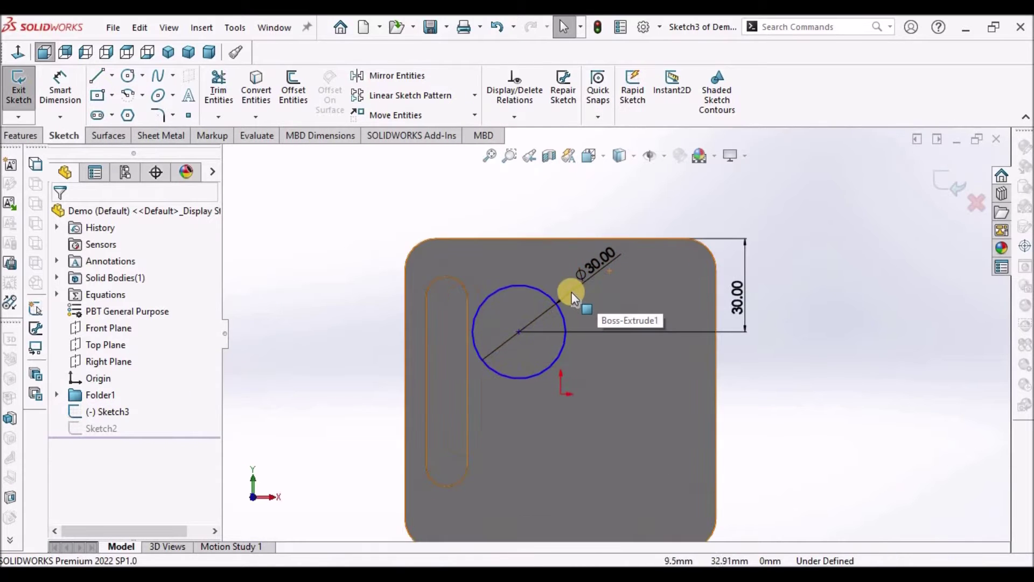
mouse_move(567, 293)
middle_down()
mouse_move(531, 339)
mouse_move(546, 368)
mouse_move(536, 391)
mouse_move(538, 377)
middle_up()
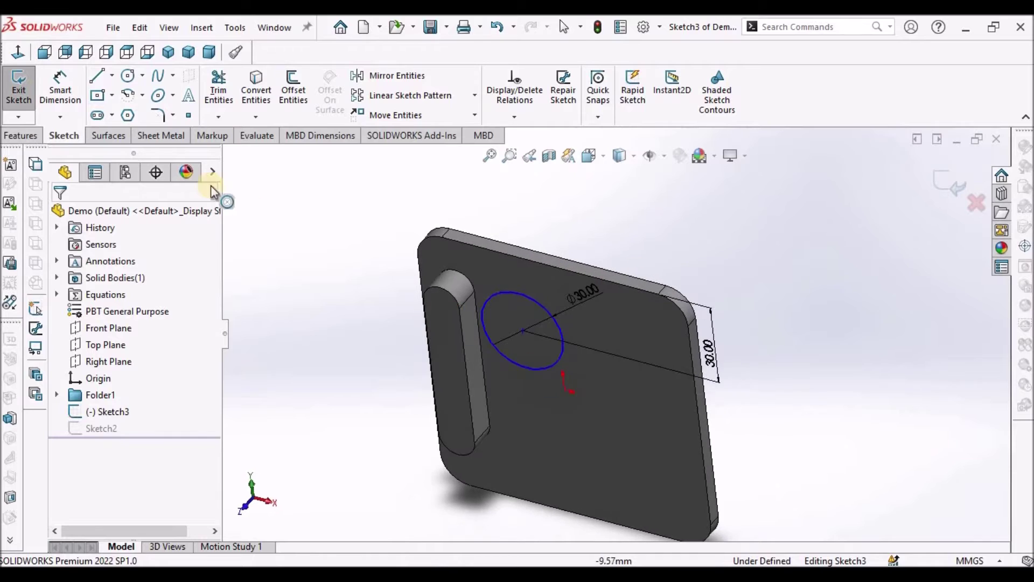
Extrude the Ø30 circle Blind 10 mm into Boss-Extrude3.
click(20, 136)
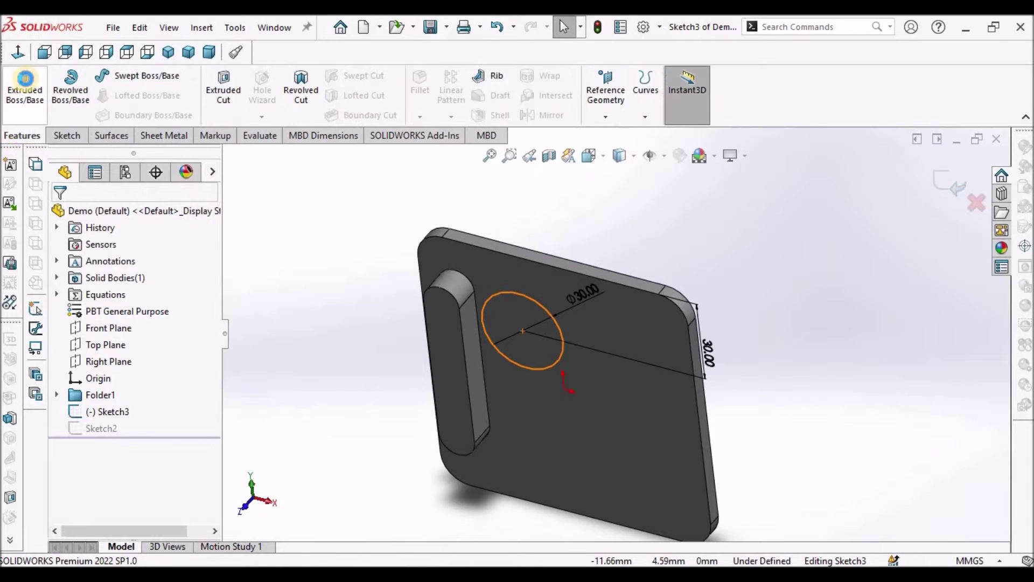
click(25, 81)
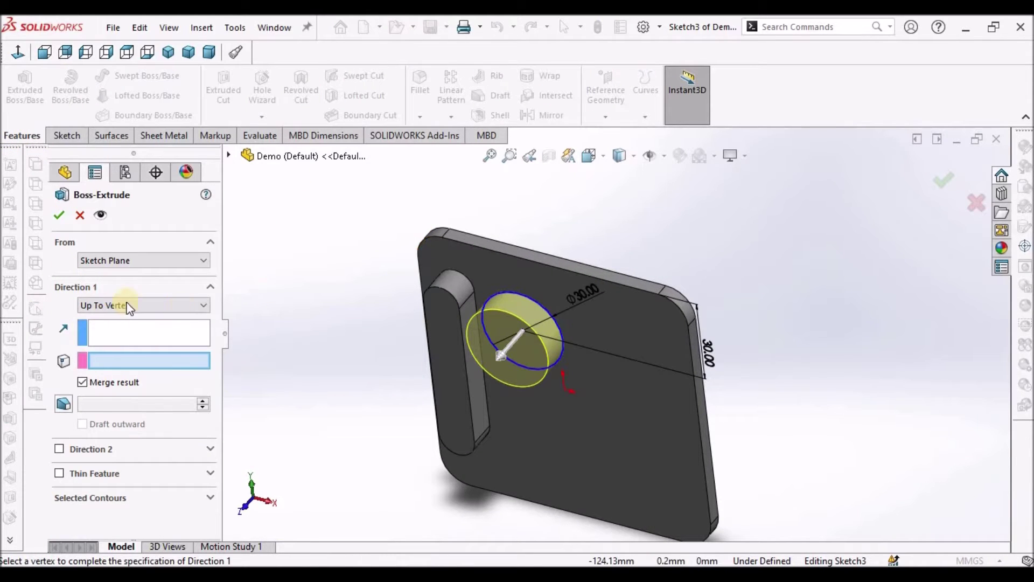
click(187, 306)
click(172, 318)
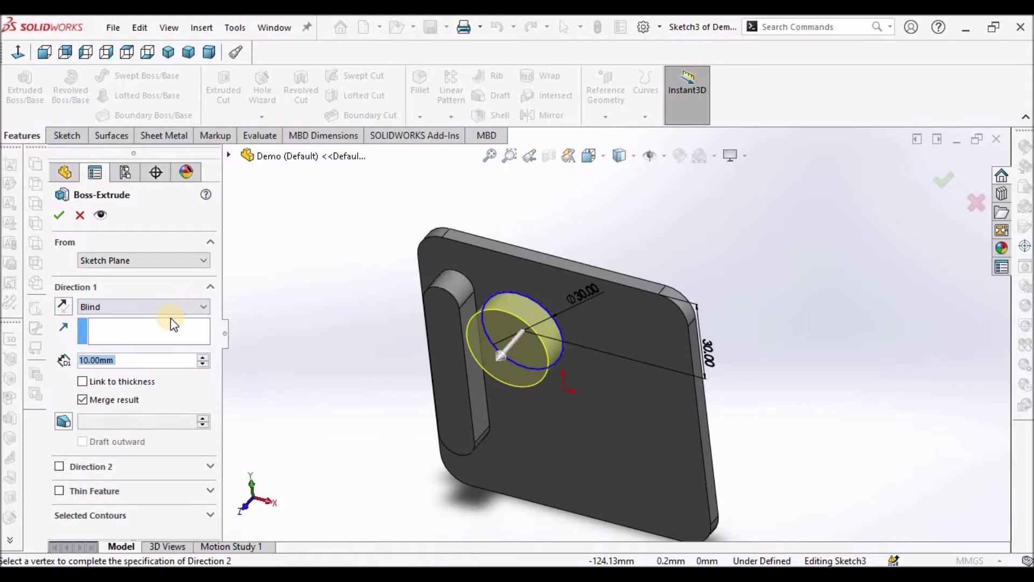
click(66, 218)
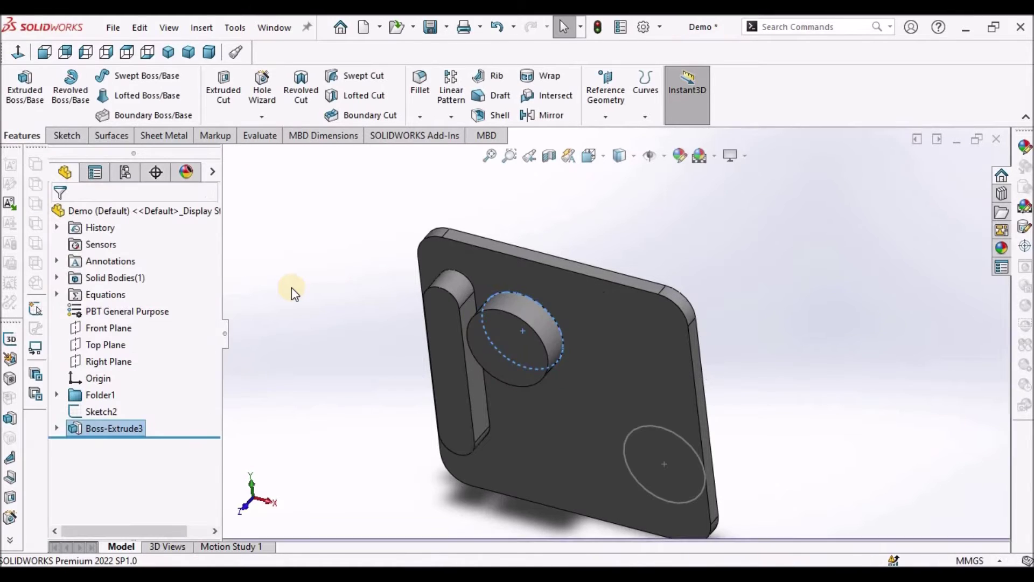
scroll(560, 360, down, 5)
middle_drag(512, 330, 503, 254)
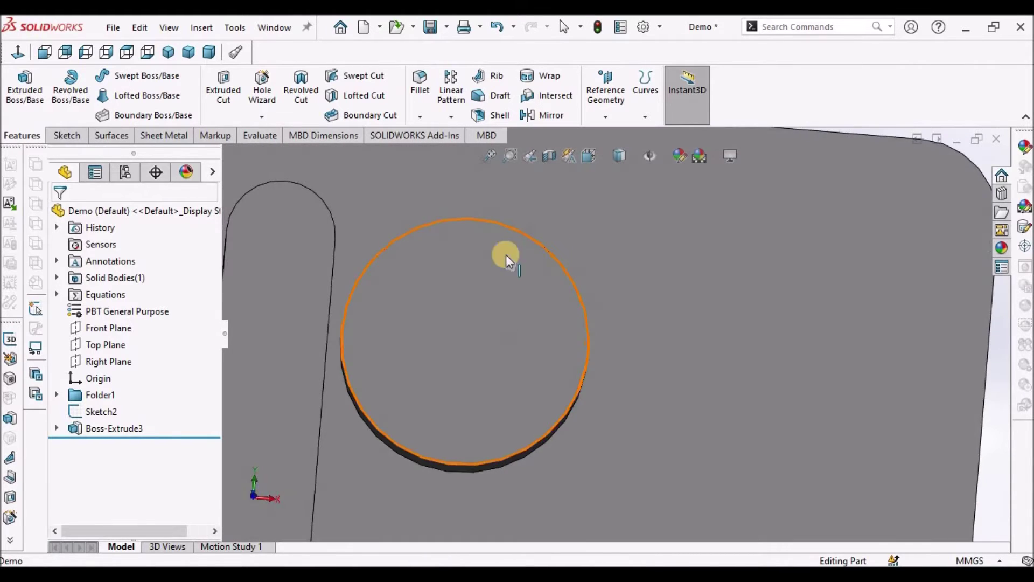
Delete Boss-Extrude3 and reopen Sketch3 for editing.
right_click(93, 431)
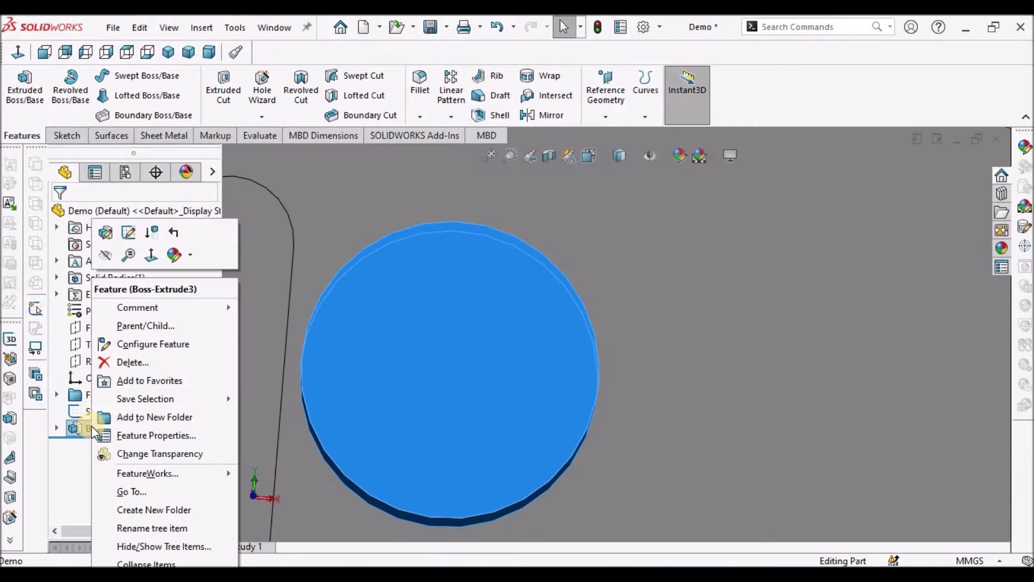
click(134, 363)
click(614, 226)
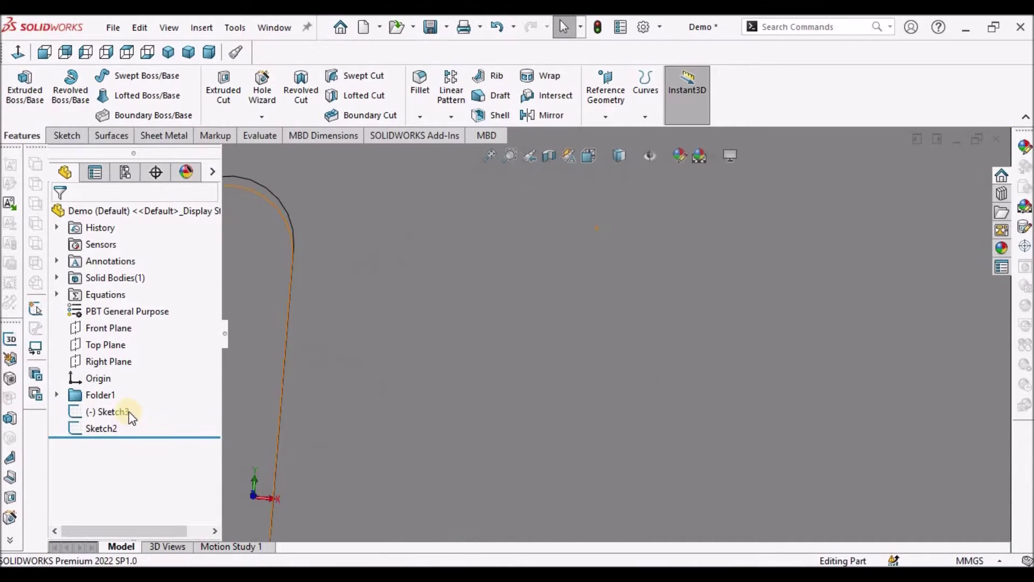
click(107, 412)
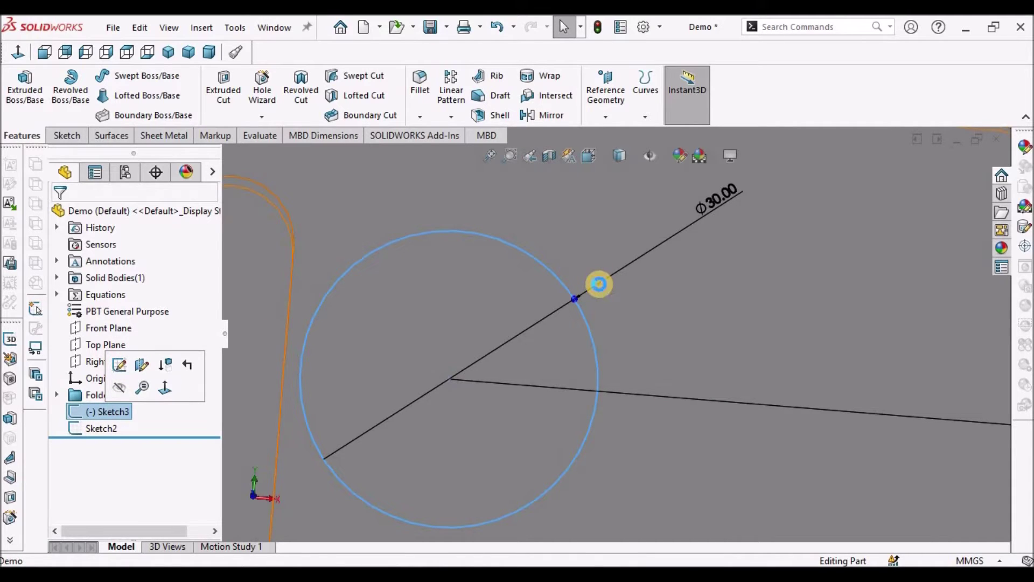
click(119, 365)
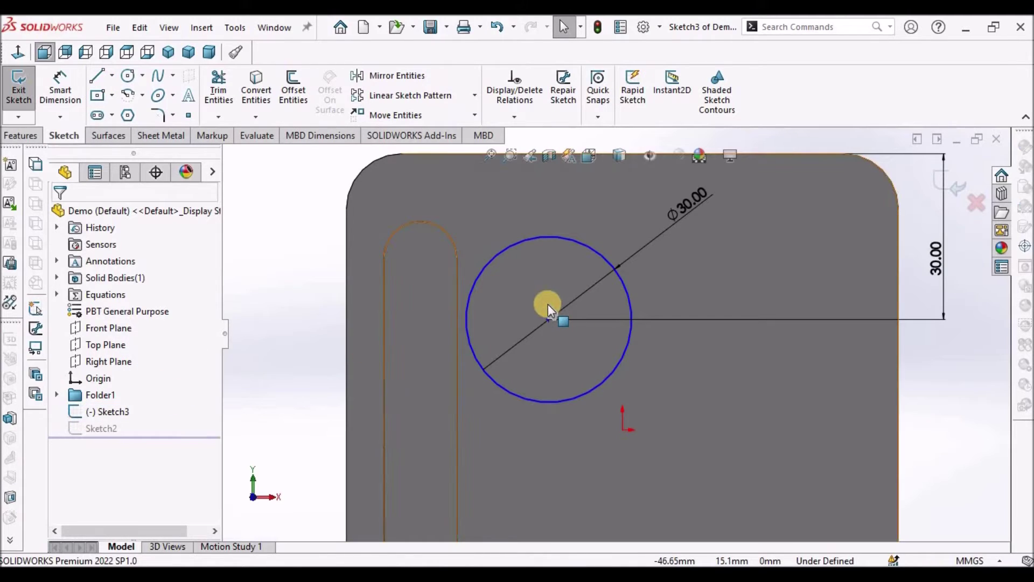
scroll(547, 308, down, 1)
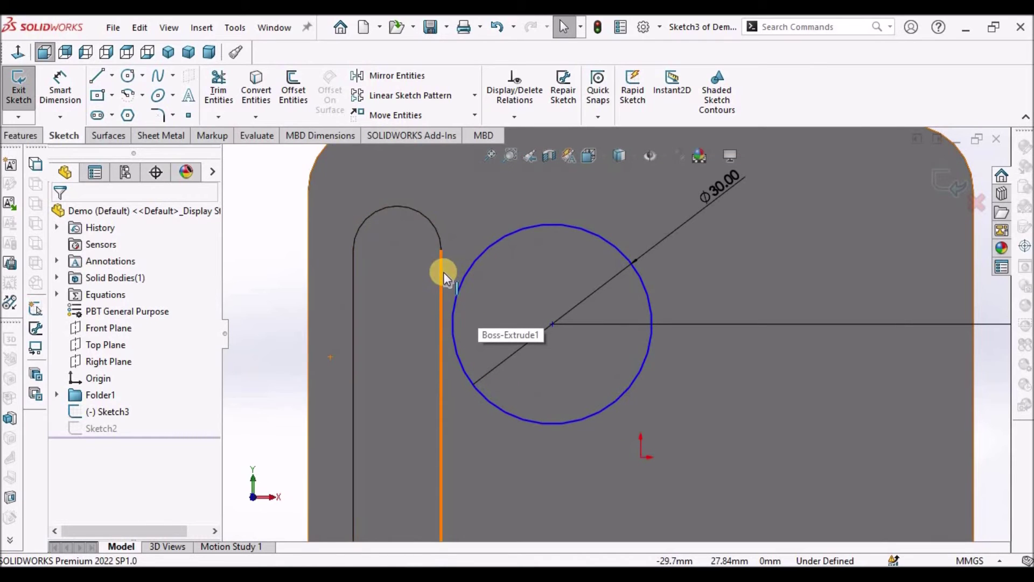
Add a Tangent relation between the slot's straight edge and the 30 mm circle.
click(442, 275)
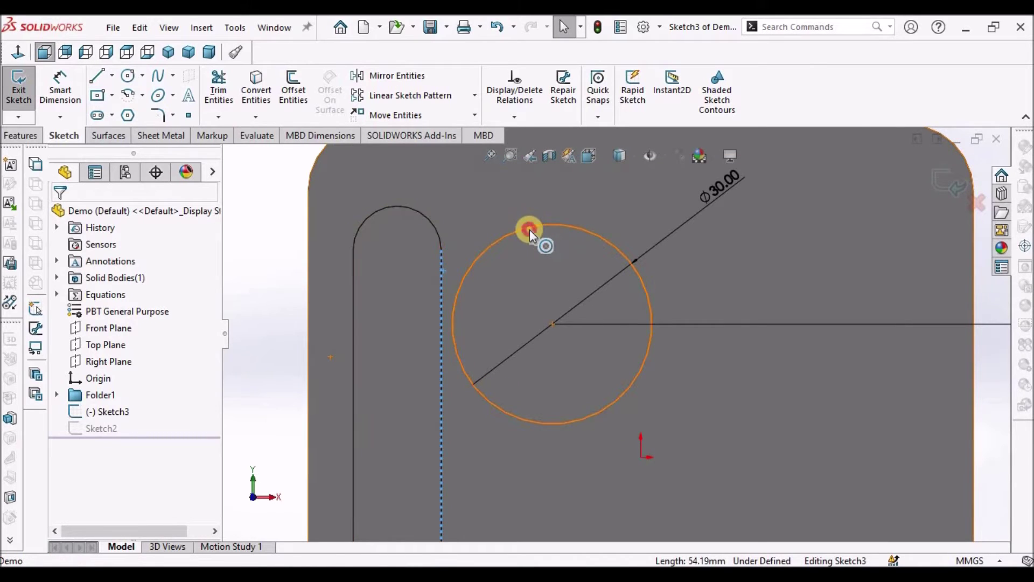
click(530, 229)
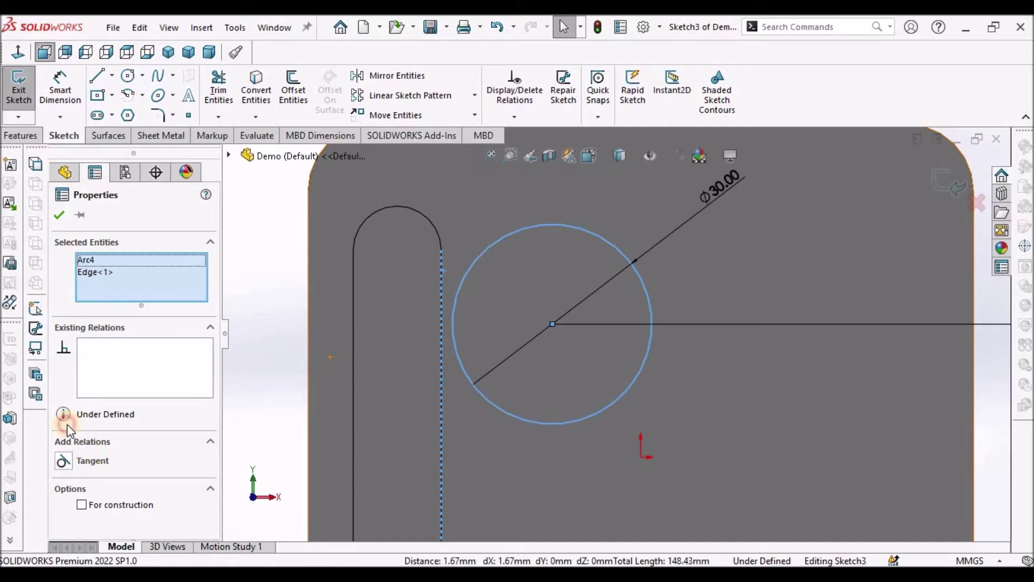
click(63, 460)
click(60, 215)
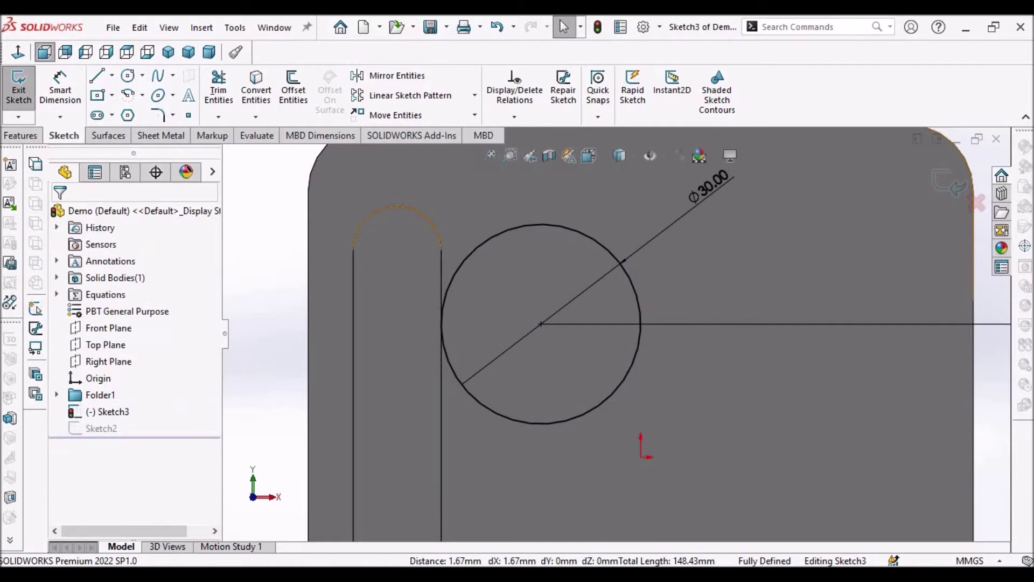
Extrude the tangent circle as a 10 mm boss.
click(27, 136)
click(25, 88)
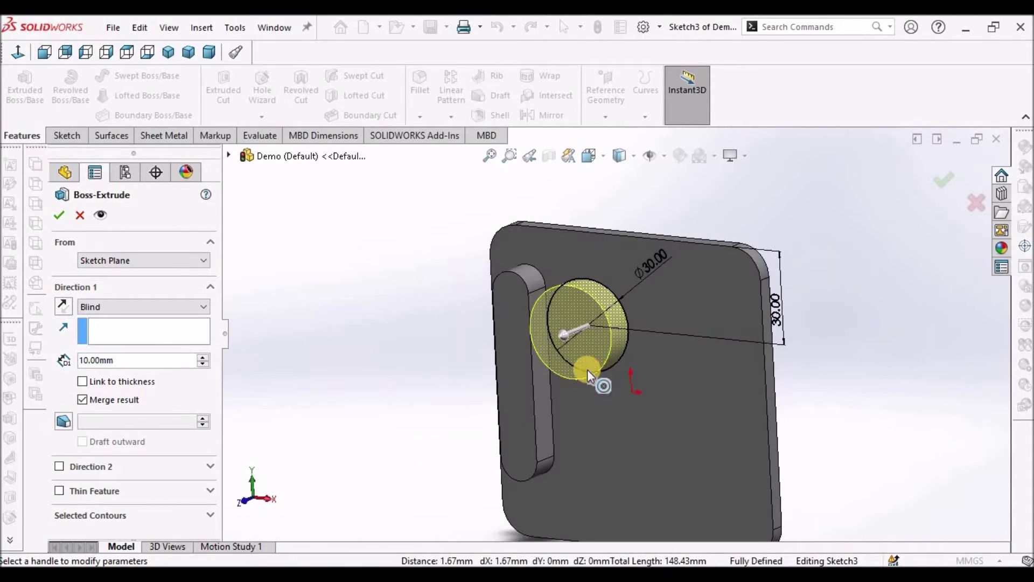
click(59, 215)
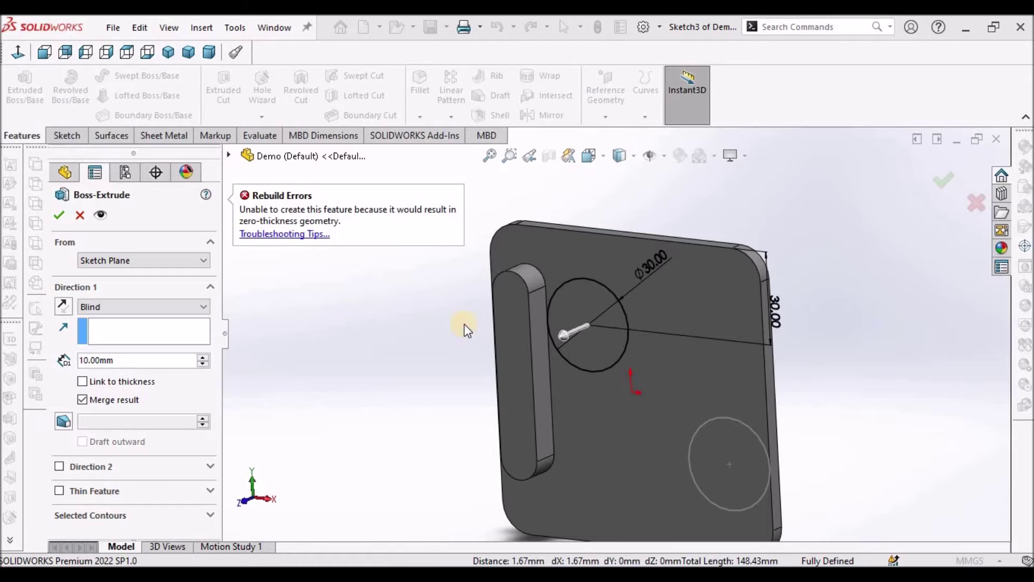
Inspect the zero-thickness failure, retry confirming, then cancel the Boss-Extrude.
scroll(597, 326, down, 6)
middle_drag(622, 342, 619, 332)
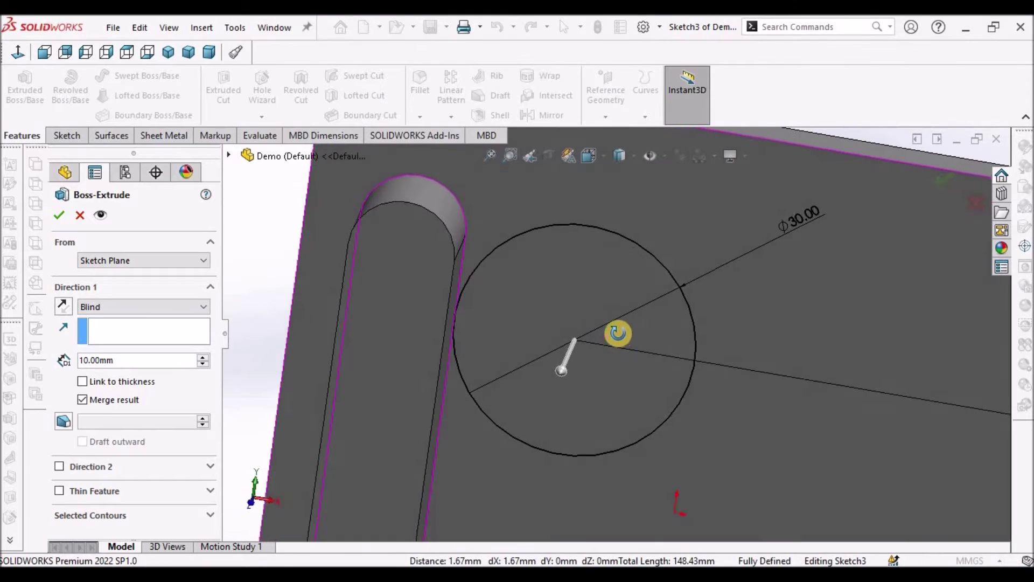
click(57, 213)
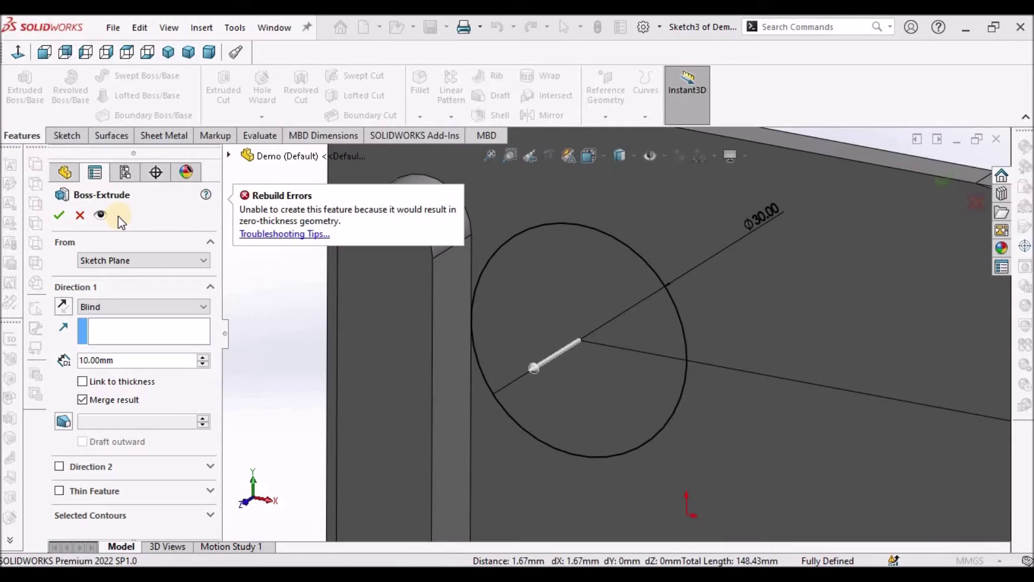
click(80, 215)
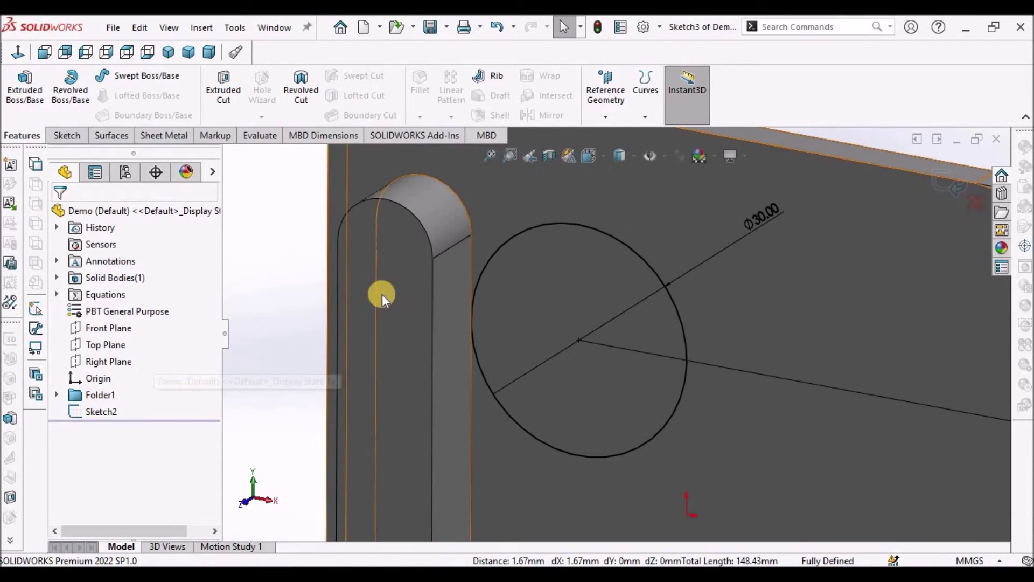
In Front view, delete the circle's Tangent3 relation to the slot edge.
scroll(578, 293, up, 5)
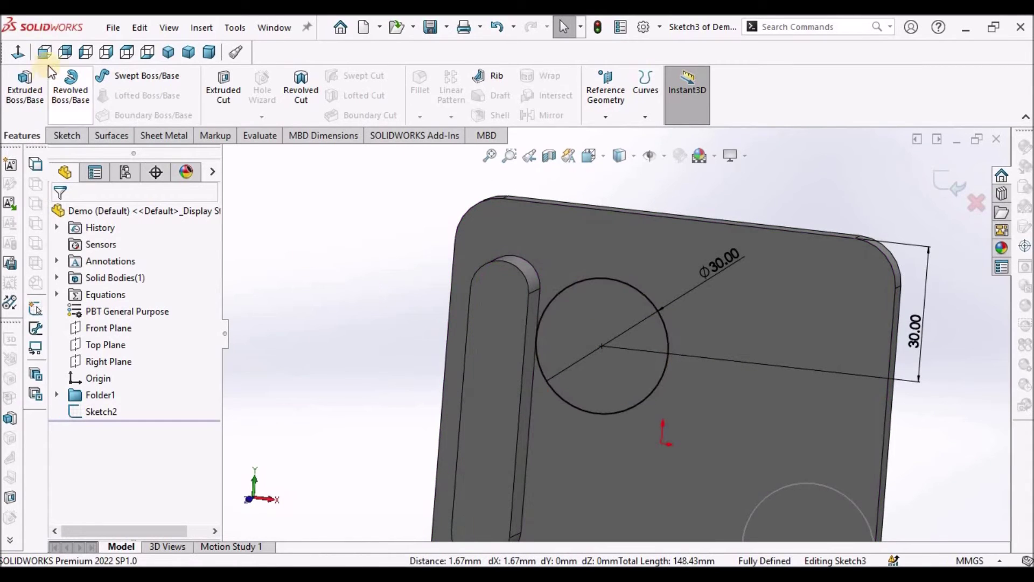
click(44, 52)
scroll(507, 236, down, 3)
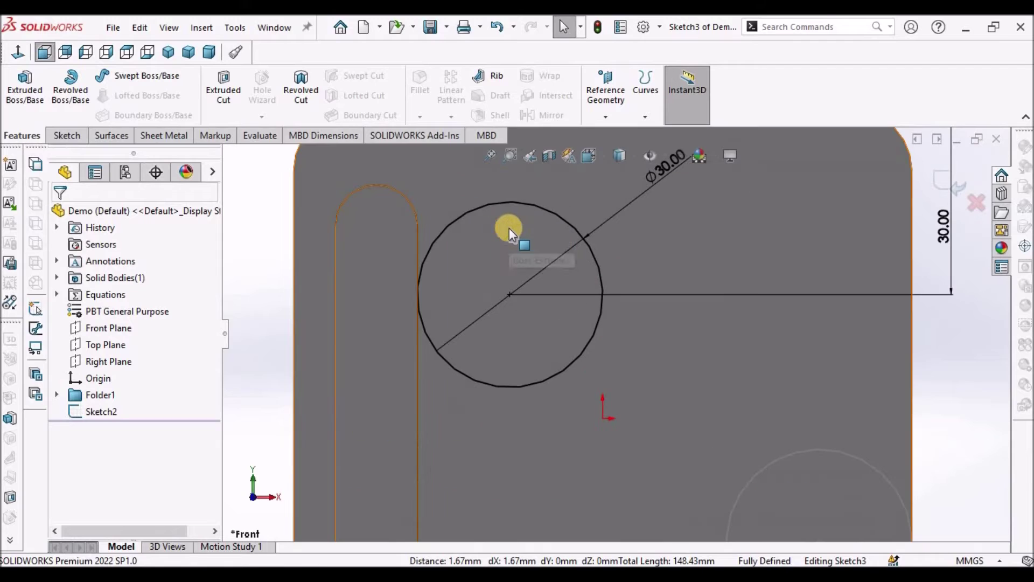
click(467, 214)
click(86, 261)
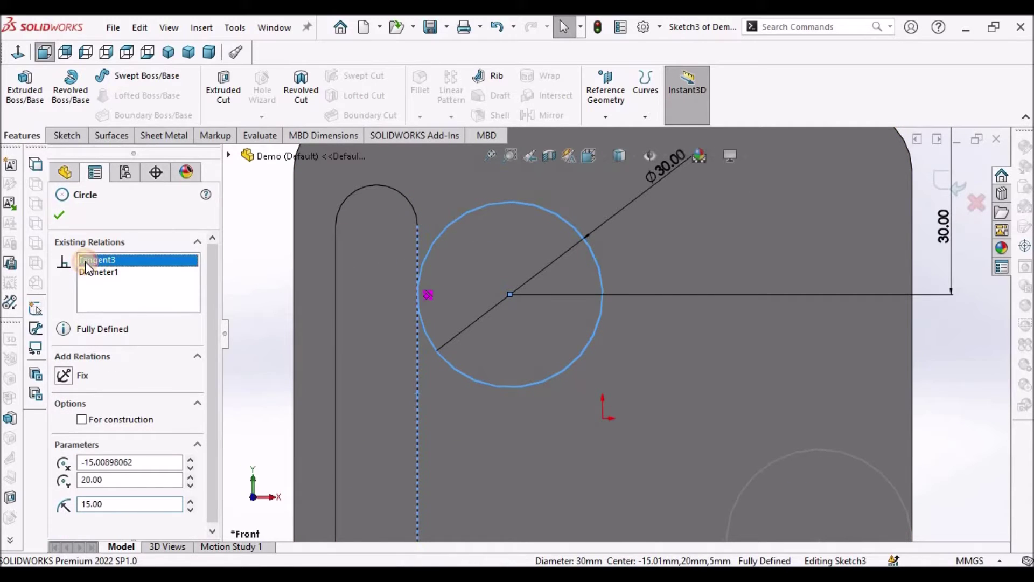
right_click(86, 264)
click(104, 287)
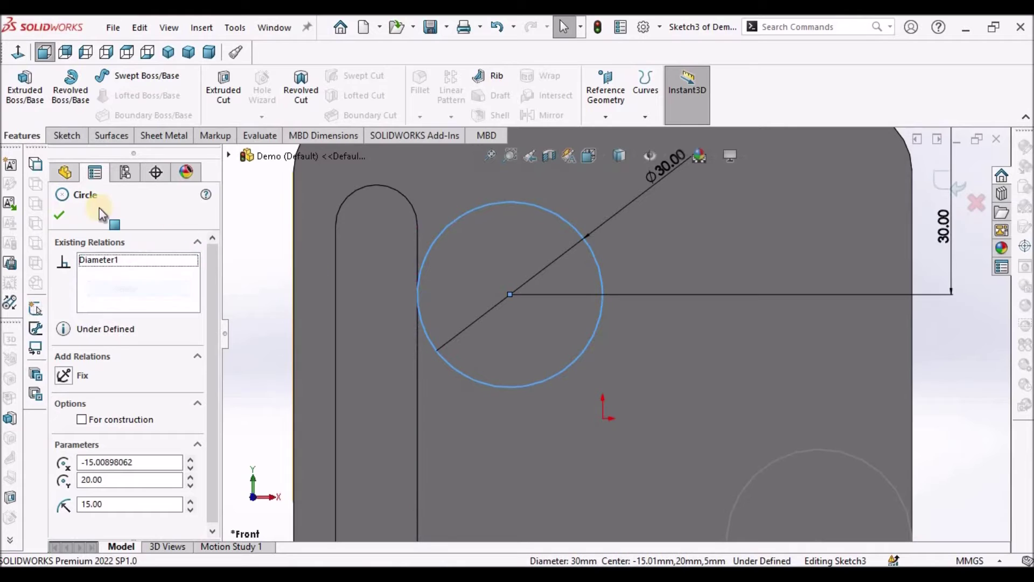
click(60, 216)
Drag the circle's centre slightly right, away from the slot.
scroll(571, 302, up, 3)
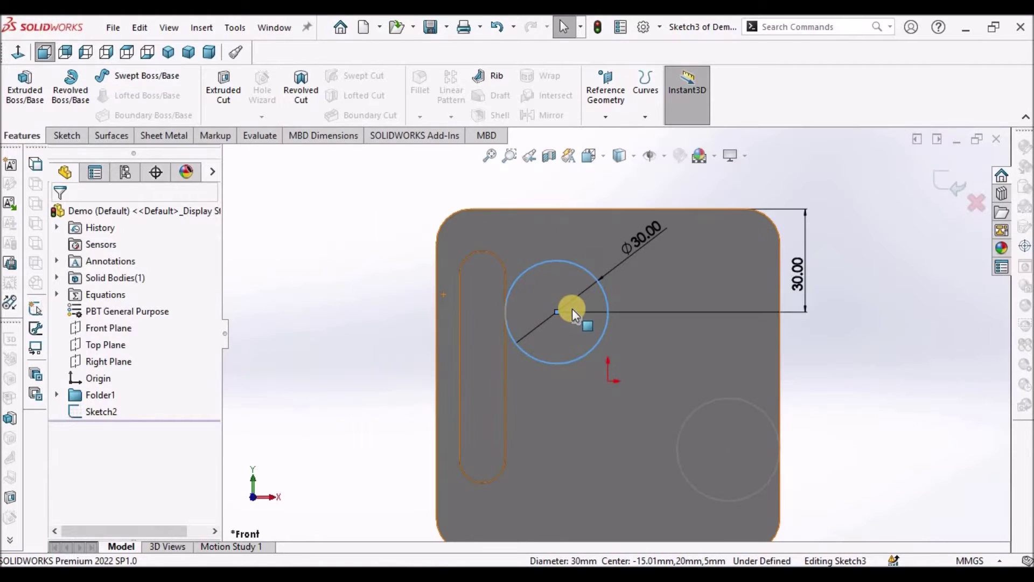
scroll(563, 315, down, 2)
drag(555, 317, 590, 316)
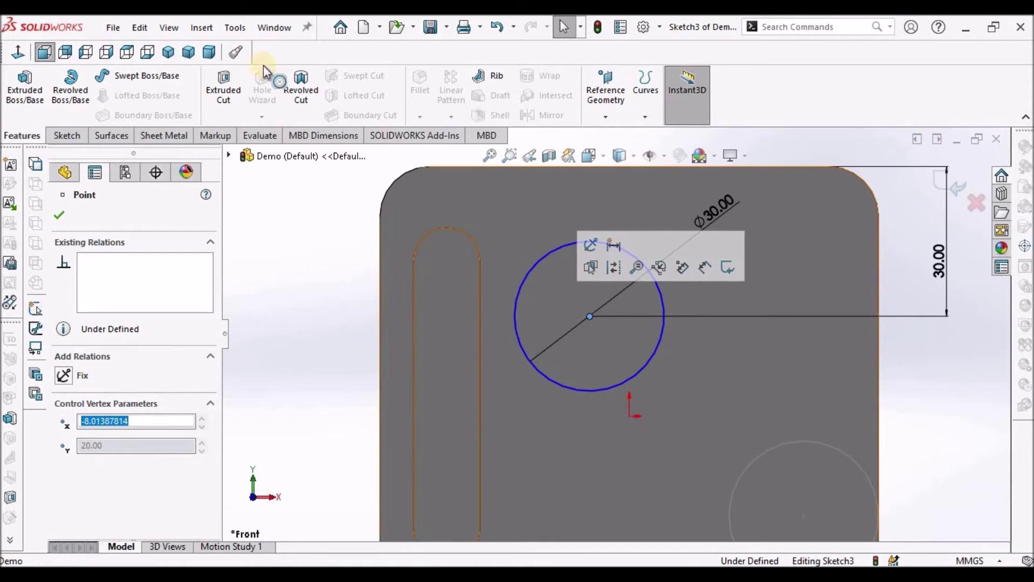
click(66, 137)
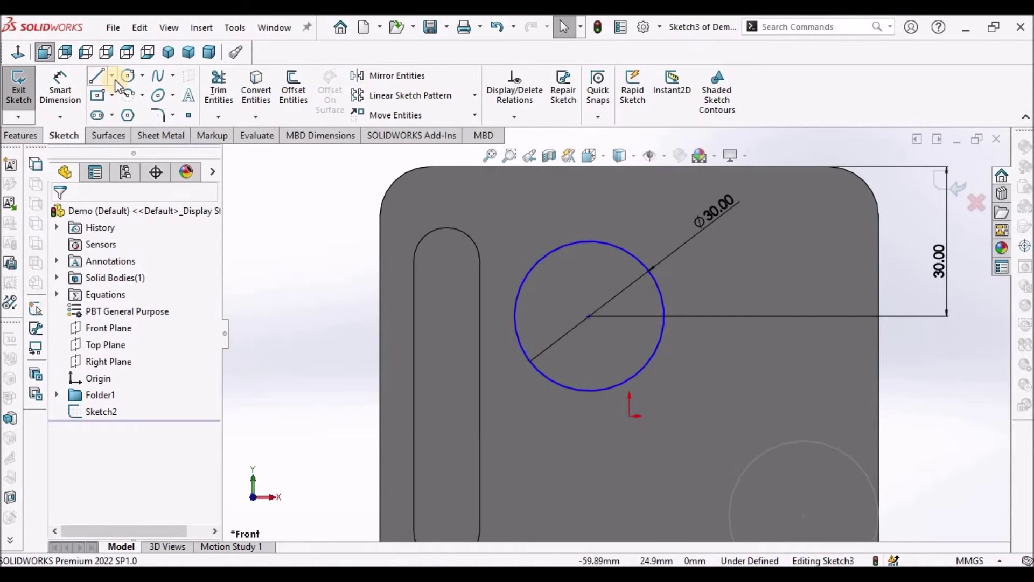
Draw a horizontal centerline from the circle's left quadrant to the slot's straight edge.
click(112, 77)
click(122, 111)
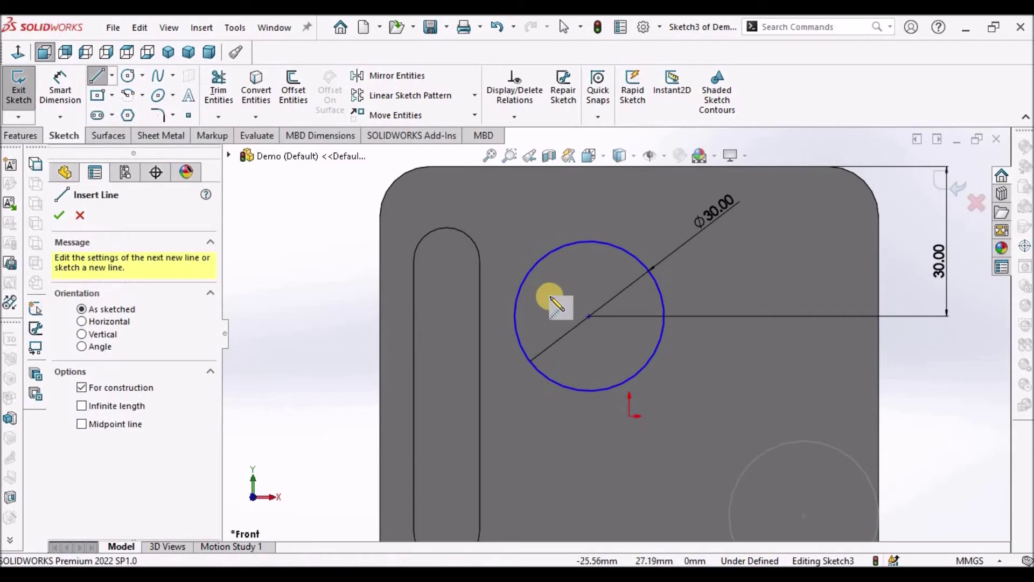
scroll(539, 296, down, 2)
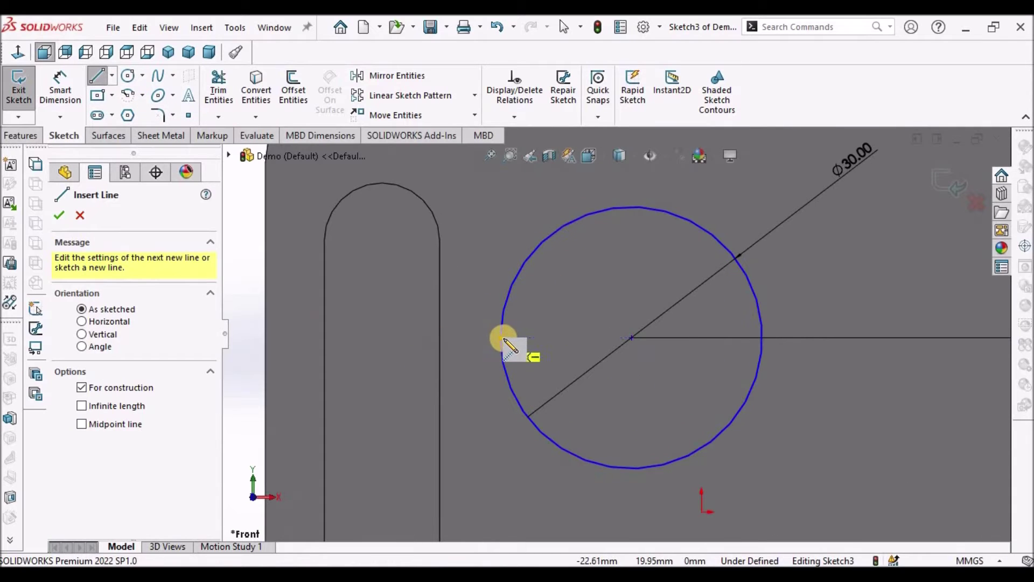
click(501, 338)
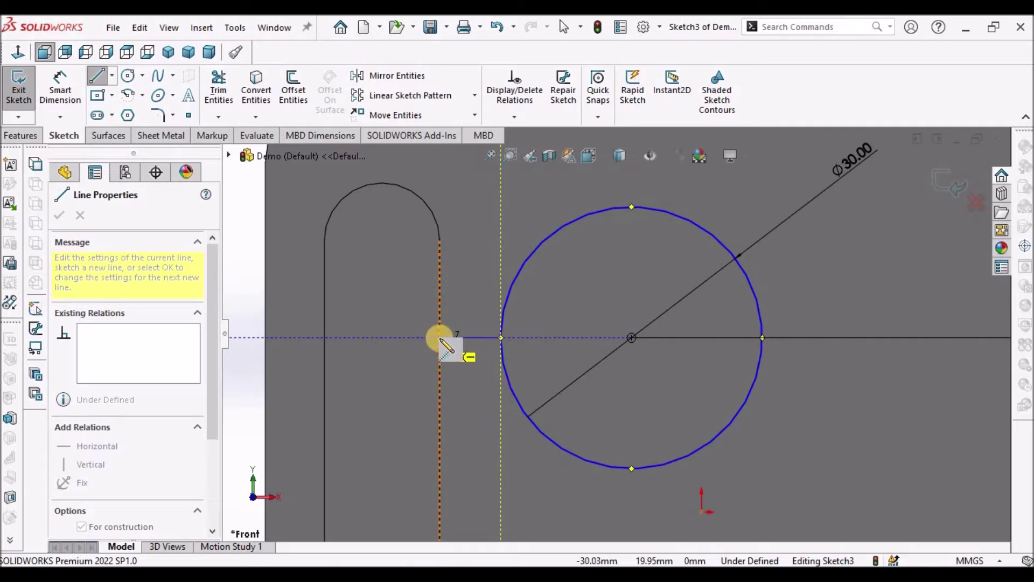
click(441, 338)
right_click(460, 241)
click(470, 248)
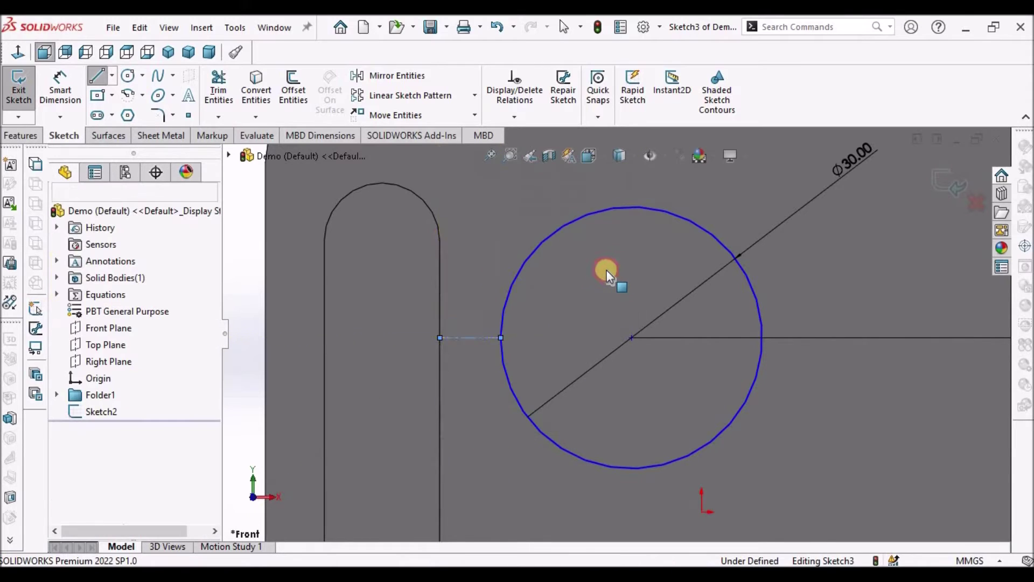
key(d)
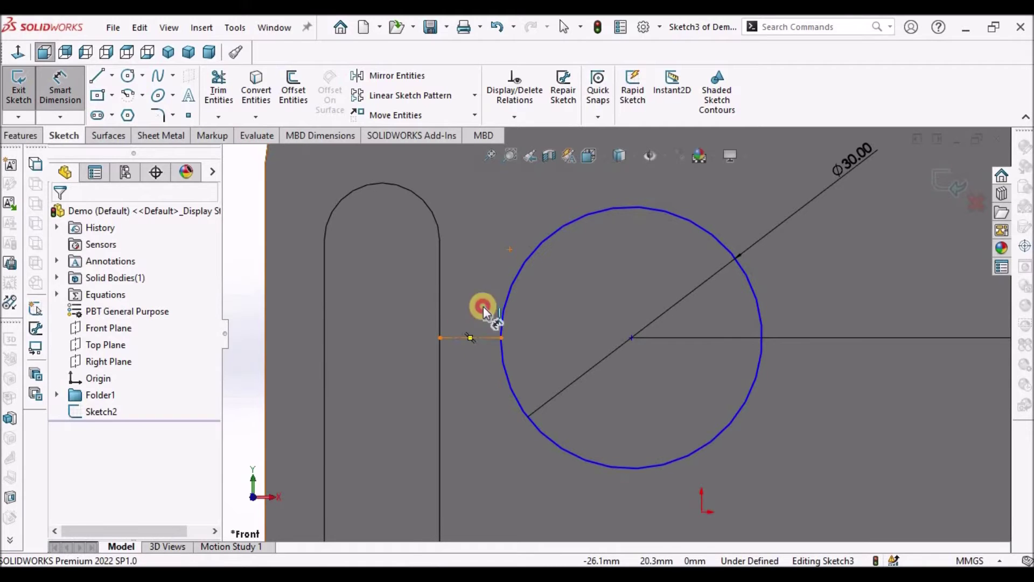
Dimension the centerline to 0.001 mm, fixing the circle-to-slot gap and fully defining Sketch3.
click(474, 337)
key(z)
click(512, 231)
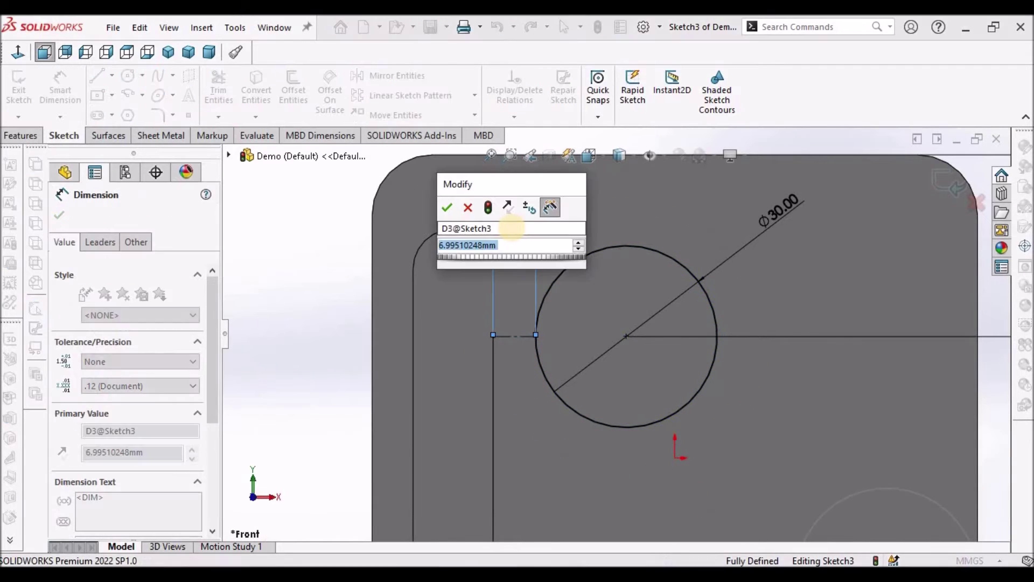
key(BackSpace)
text(.001)
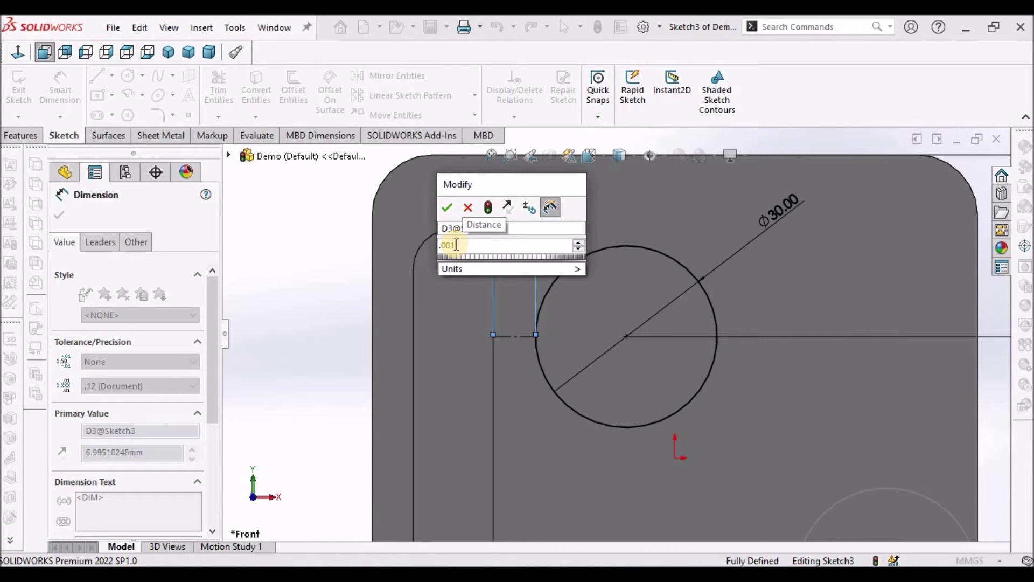
click(446, 210)
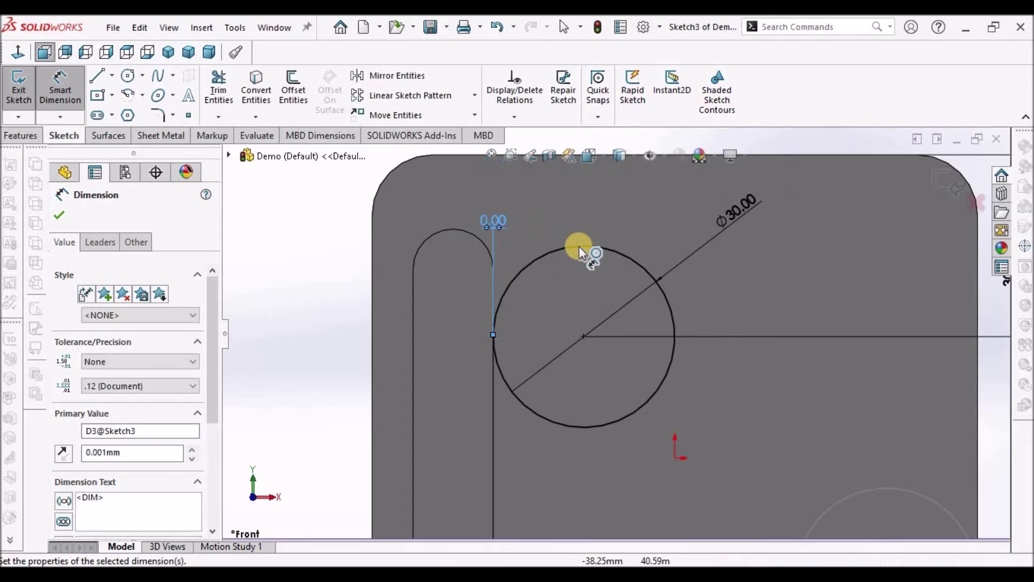
scroll(471, 200, down, 3)
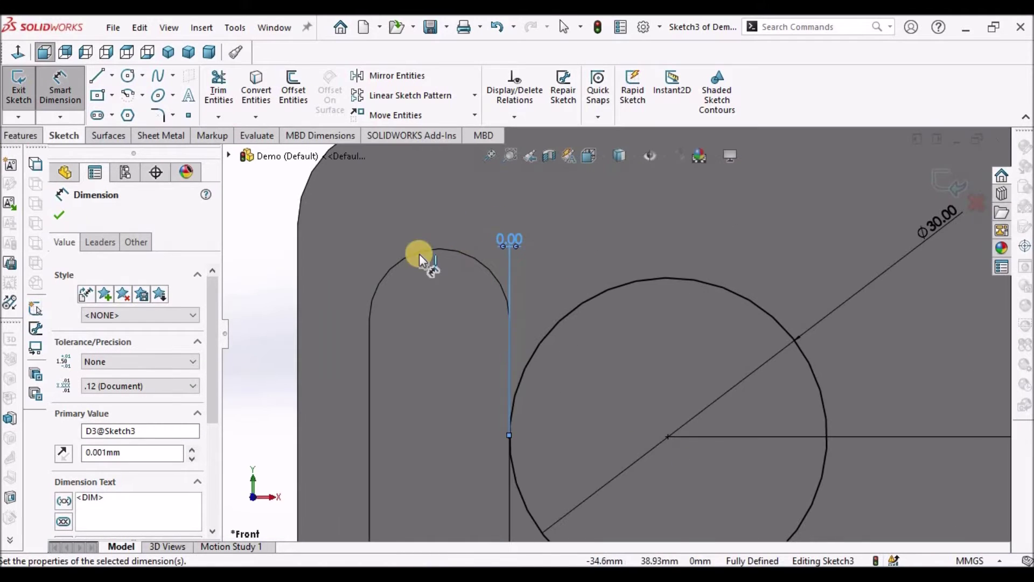
click(261, 221)
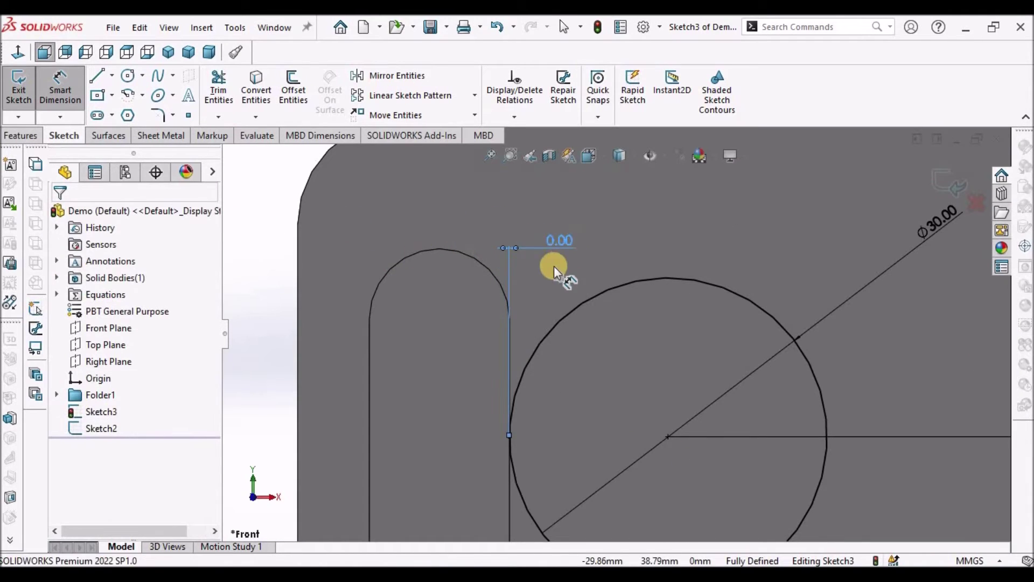
scroll(370, 261, up, 3)
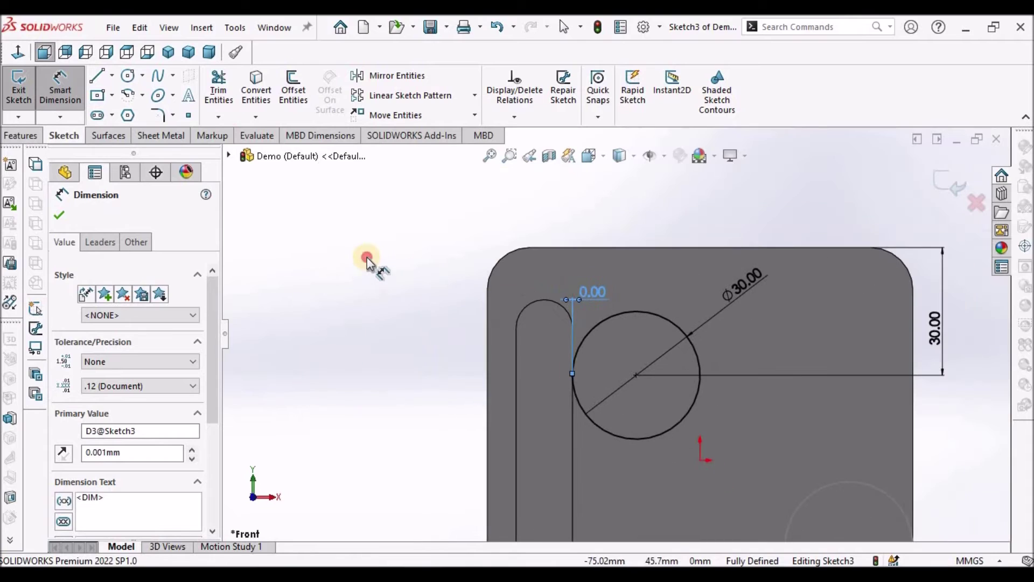
Extrude the Ø30 circle into a boss beside the slot.
click(20, 135)
click(20, 91)
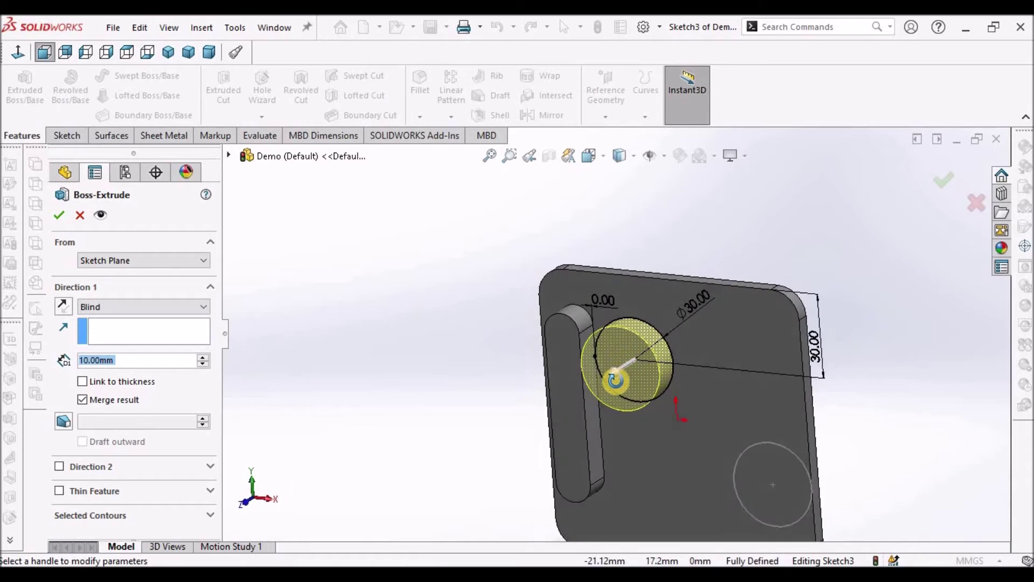
click(56, 215)
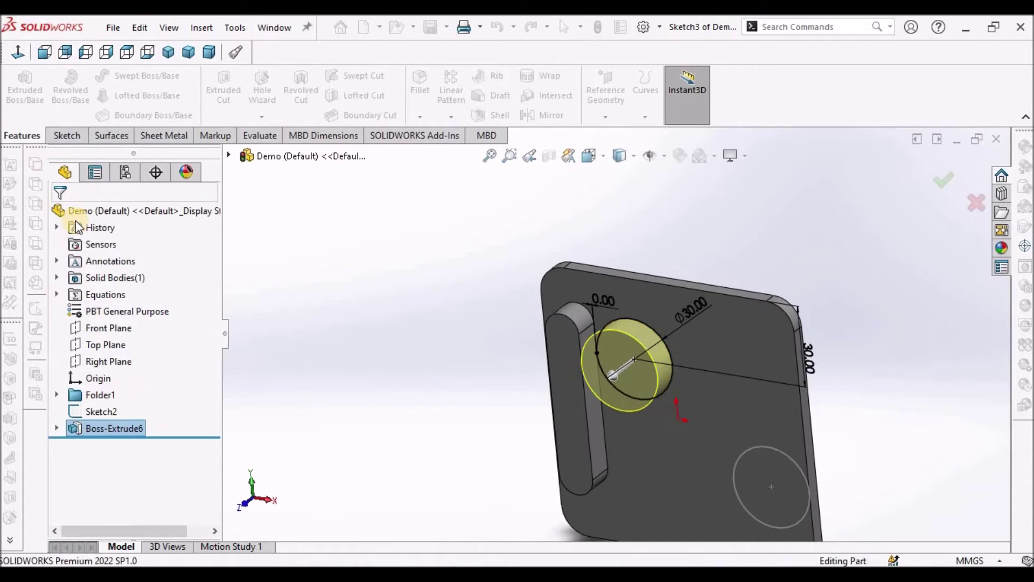
View the plate from the front and orbit to check the thin face between boss and slot.
key(ctrl+1)
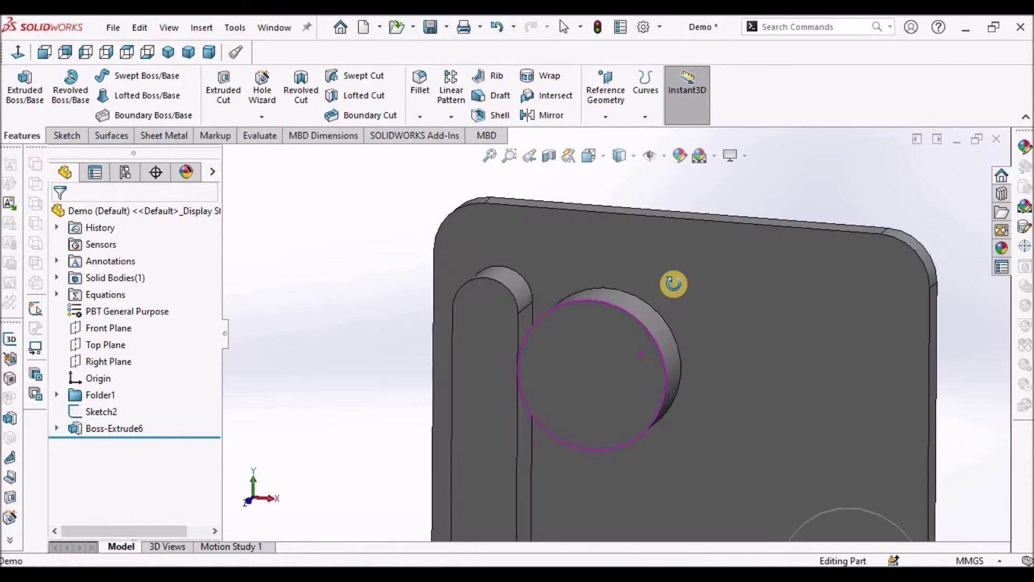
scroll(523, 360, up, 5)
middle_drag(528, 361, 504, 260)
scroll(504, 261, down, 5)
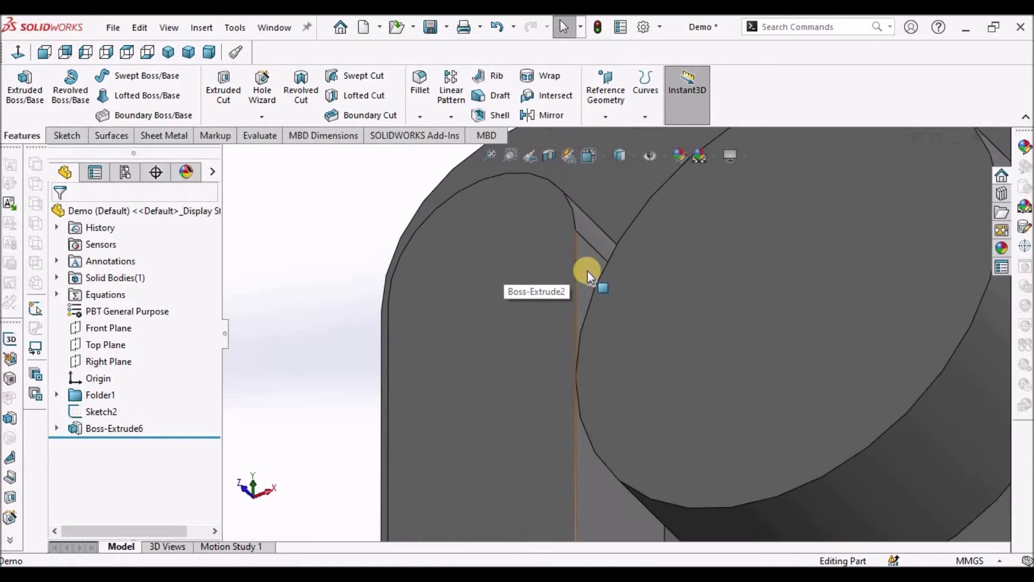
click(587, 271)
scroll(452, 336, down, 5)
click(406, 338)
scroll(640, 352, down, 3)
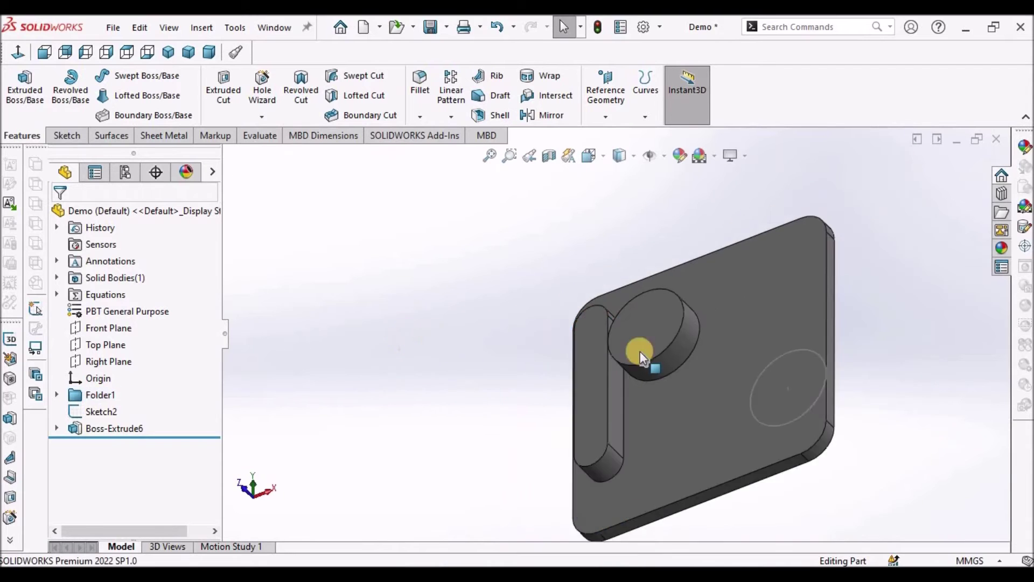
scroll(671, 341, up, 2)
mouse_move(671, 341)
middle_down()
mouse_move(653, 360)
mouse_move(697, 393)
mouse_move(684, 377)
middle_up()
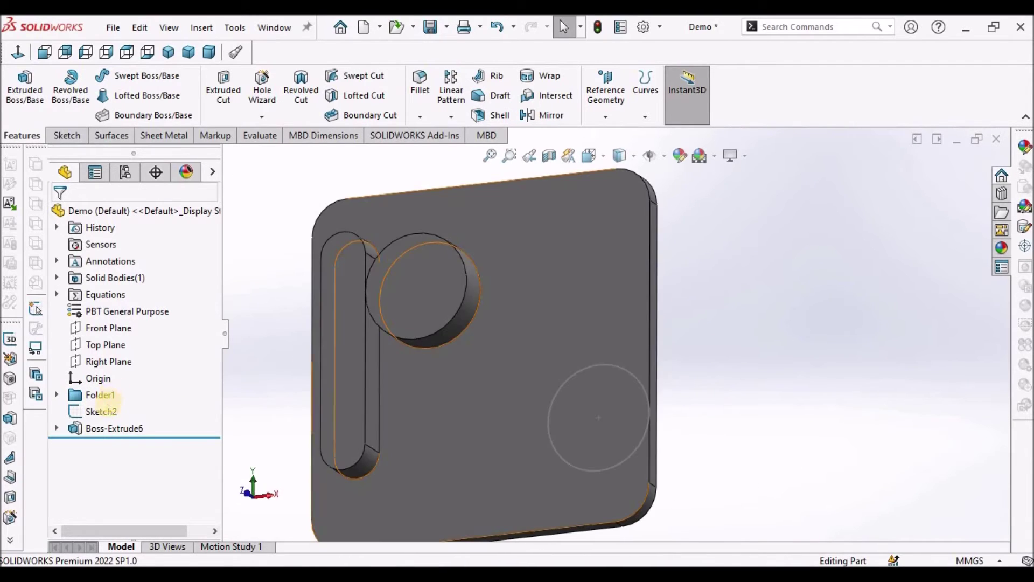
Delete Sketch2's 0.00 edge-distance dimension and drag the Ø30 circle slightly left, then exit the sketch.
click(103, 411)
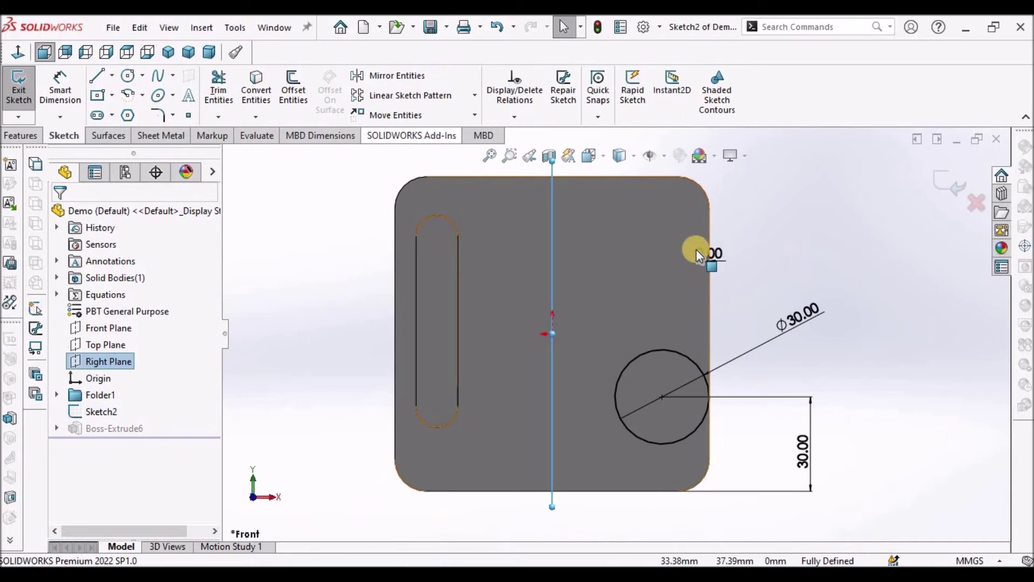
click(701, 254)
key(Delete)
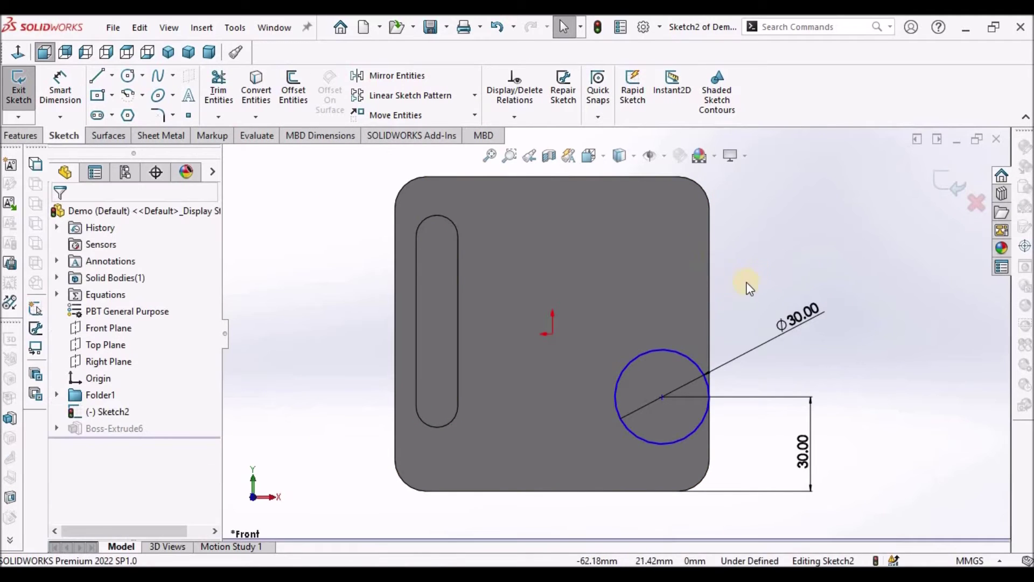
drag(664, 397, 642, 397)
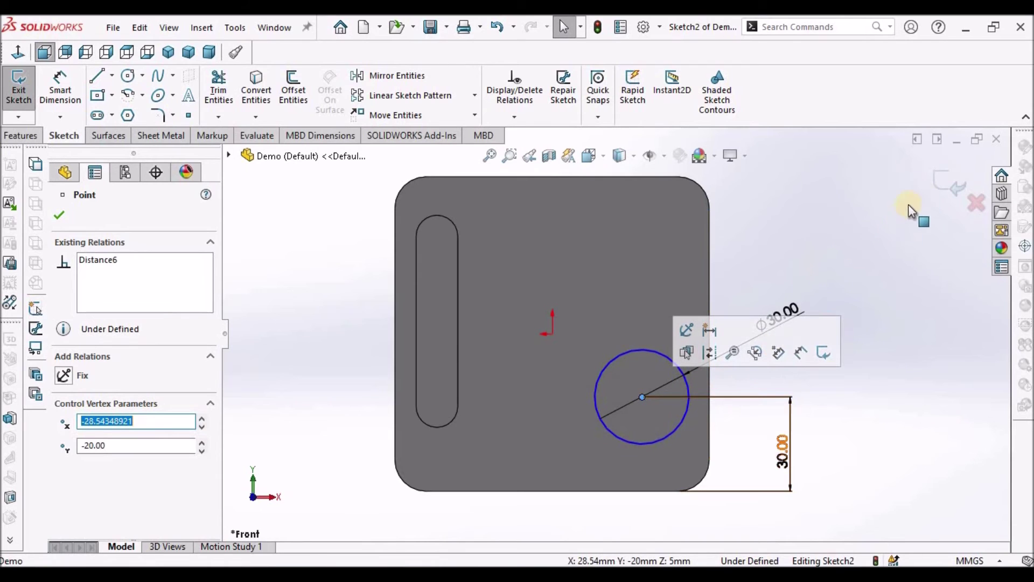
click(944, 182)
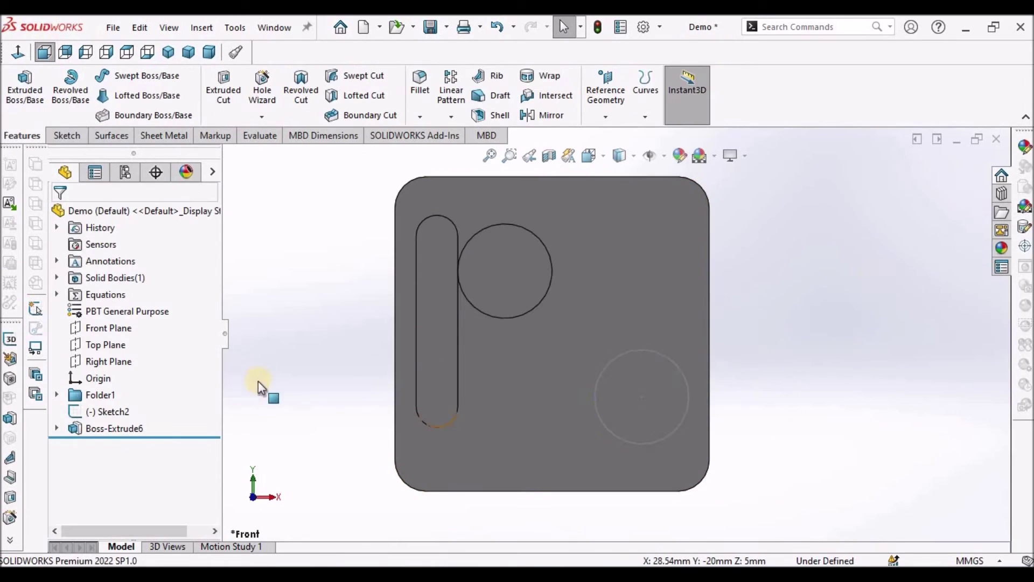
click(105, 412)
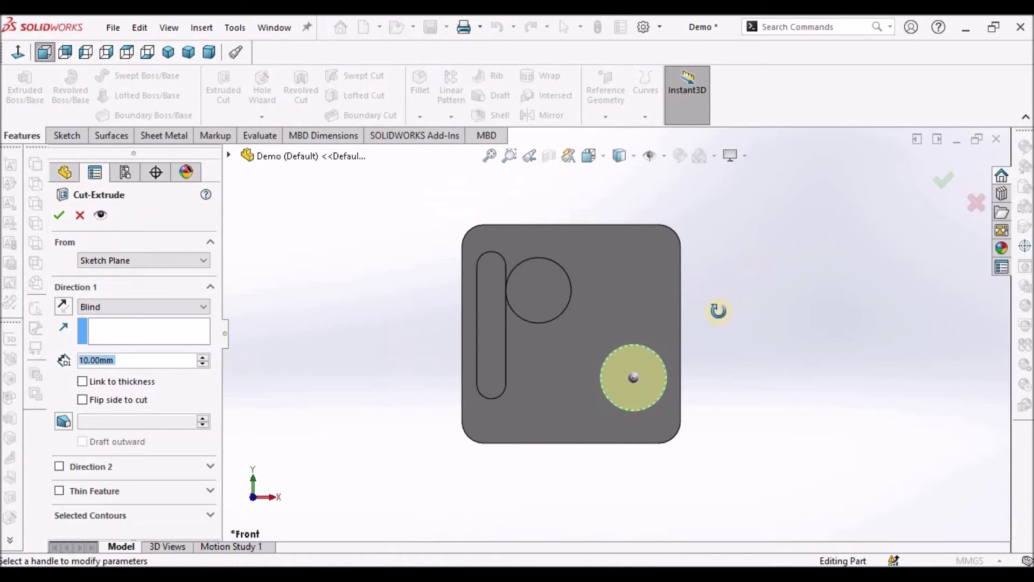
Accept the 10 mm blind cut from Sketch2, leaving a Ø30 hole near the plate's lower-right corner.
middle_drag(674, 345, 658, 345)
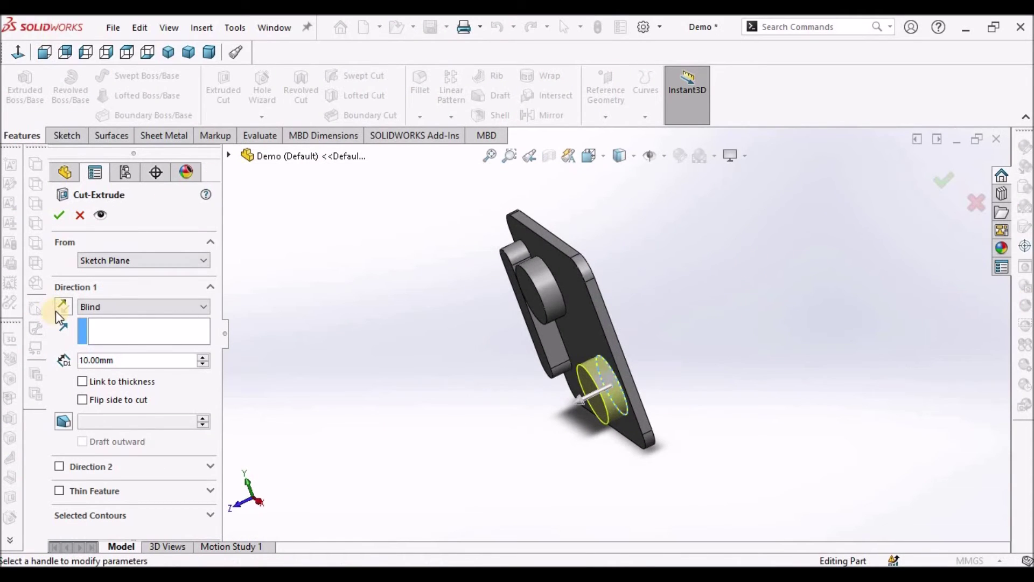
click(58, 215)
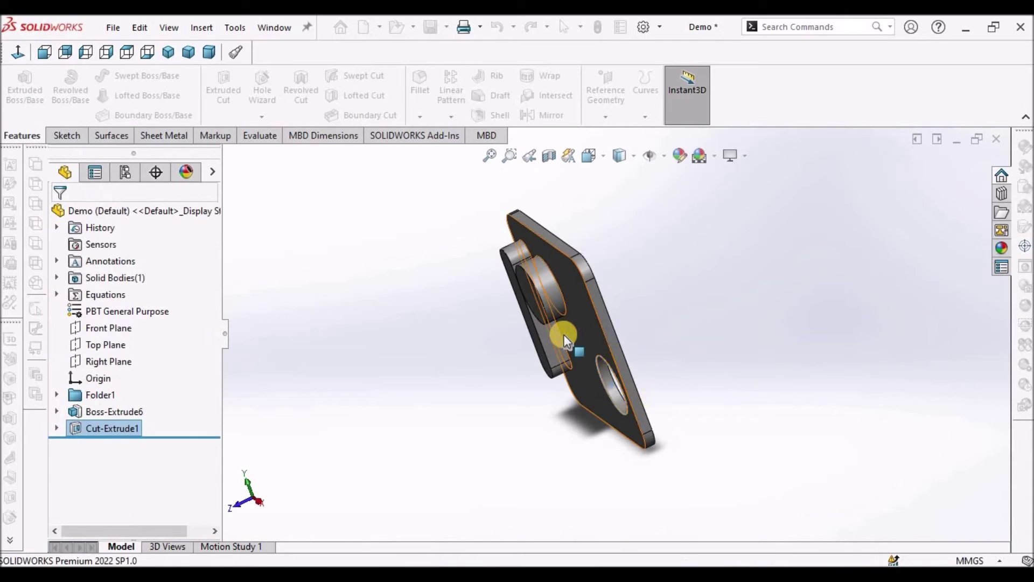
click(732, 305)
scroll(596, 381, down, 5)
middle_drag(611, 370, 692, 273)
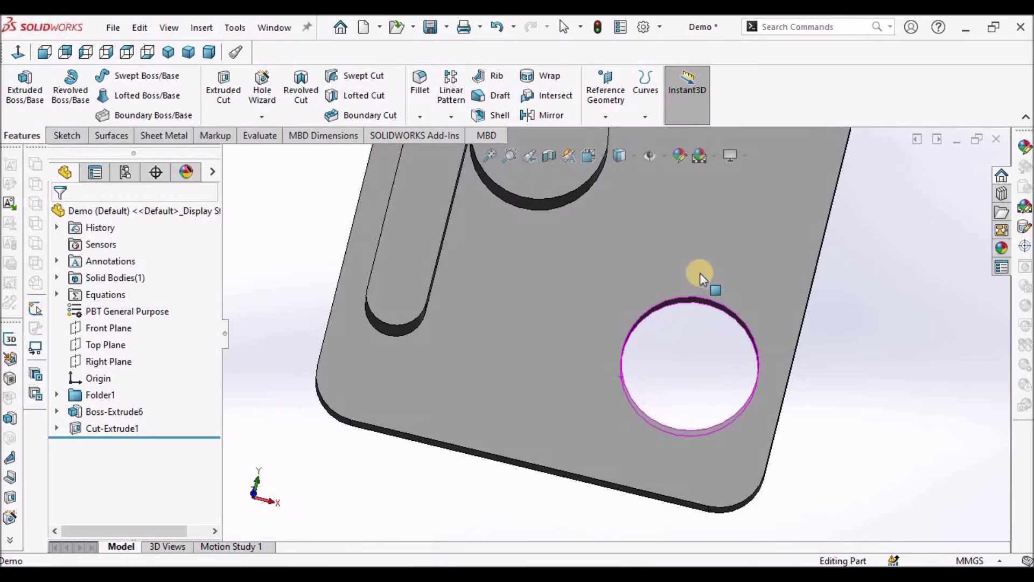
Delete the Cut-Extrude1 hole feature.
right_click(127, 425)
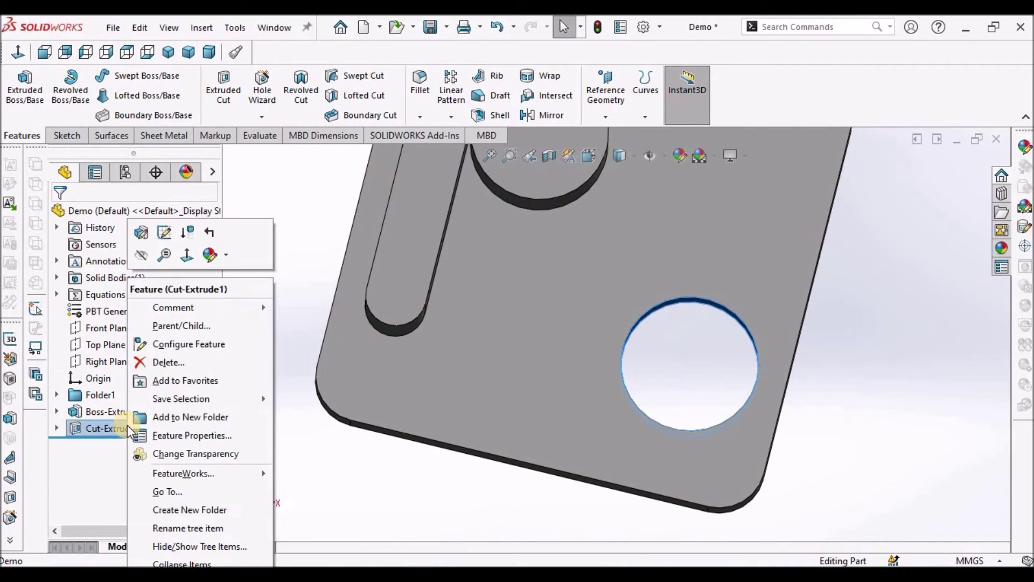
click(159, 362)
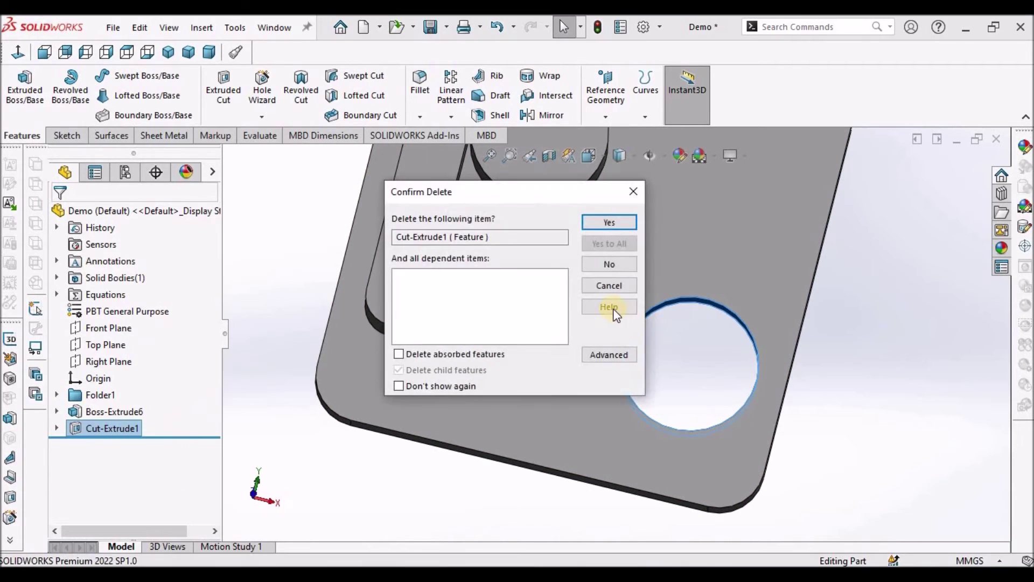
click(607, 223)
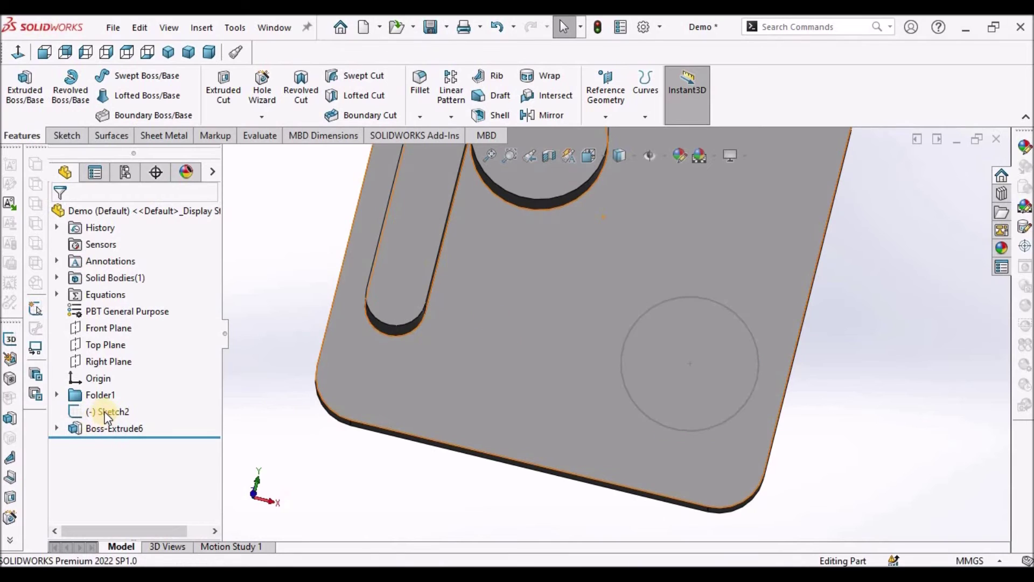
Reopen Sketch2 with its Ø30 circle for editing.
click(106, 413)
click(124, 361)
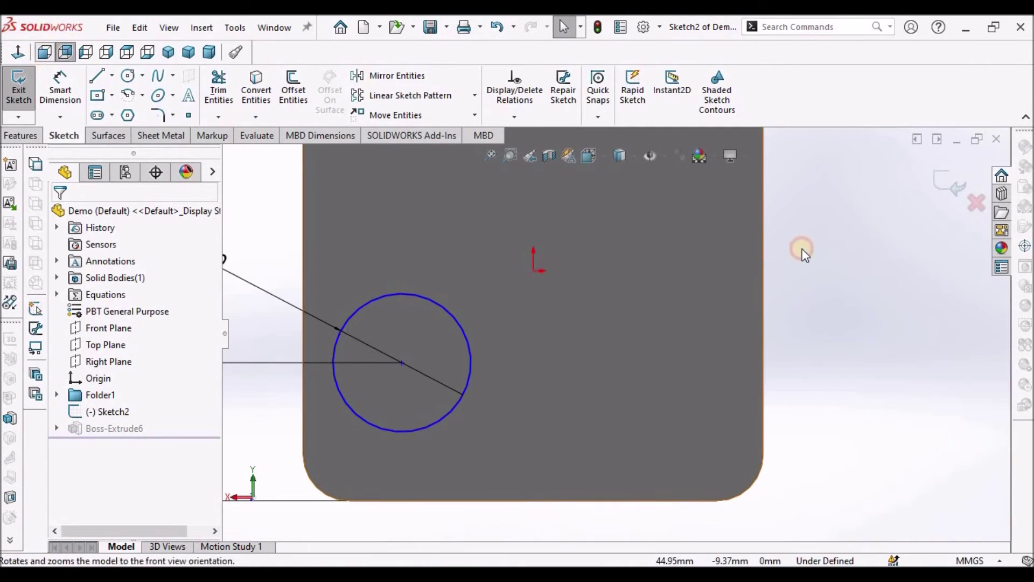
scroll(736, 386, down, 4)
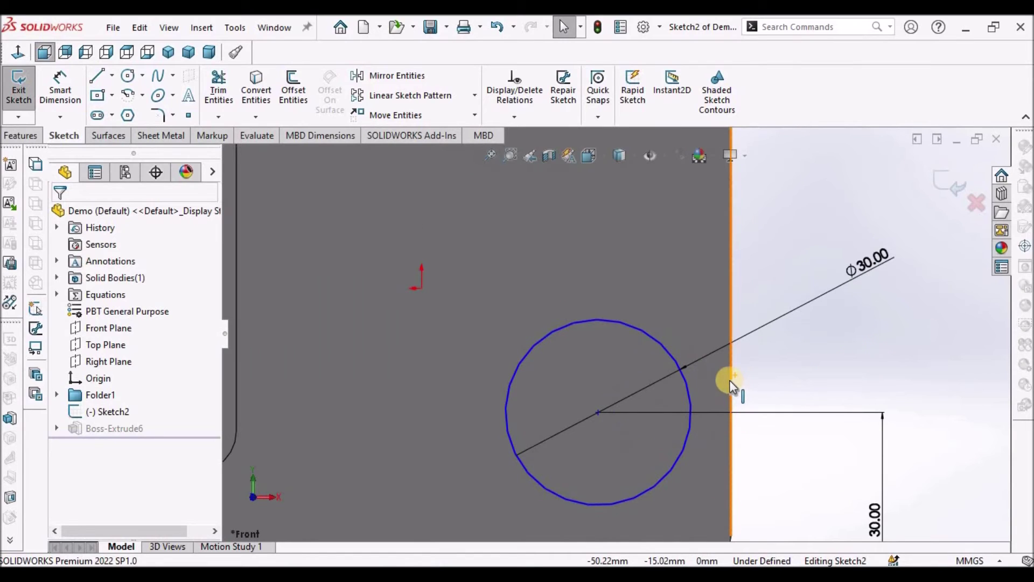
Add a Tangent relation between the Ø30 circle and the plate's right edge, fully defining Sketch2.
click(687, 389)
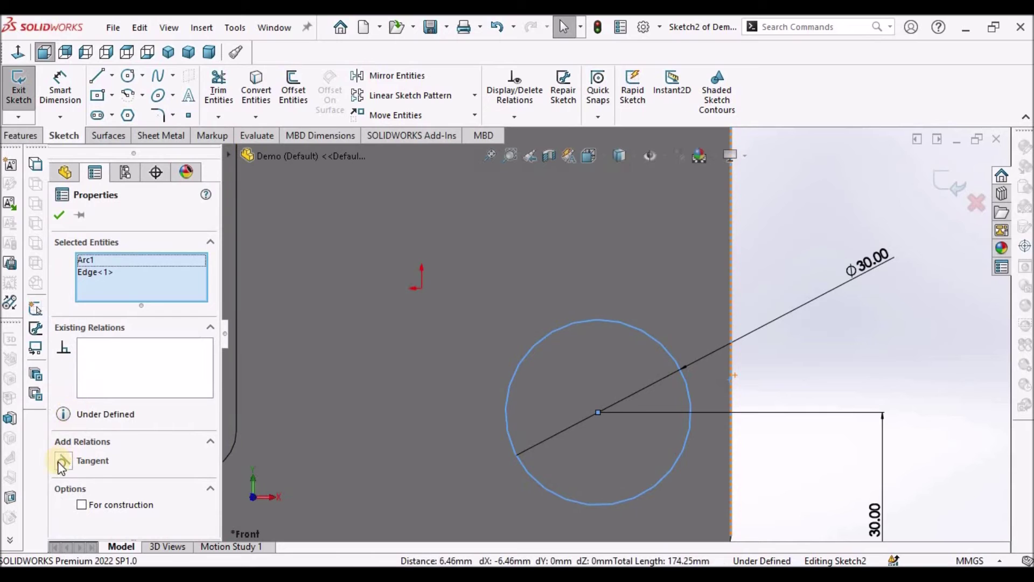
click(62, 461)
click(60, 215)
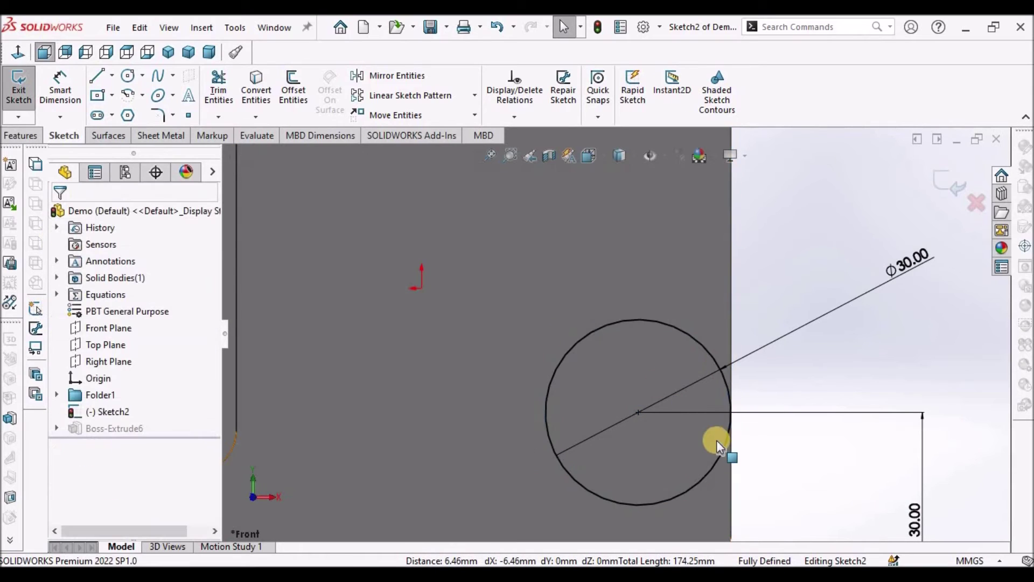
scroll(709, 387, down, 5)
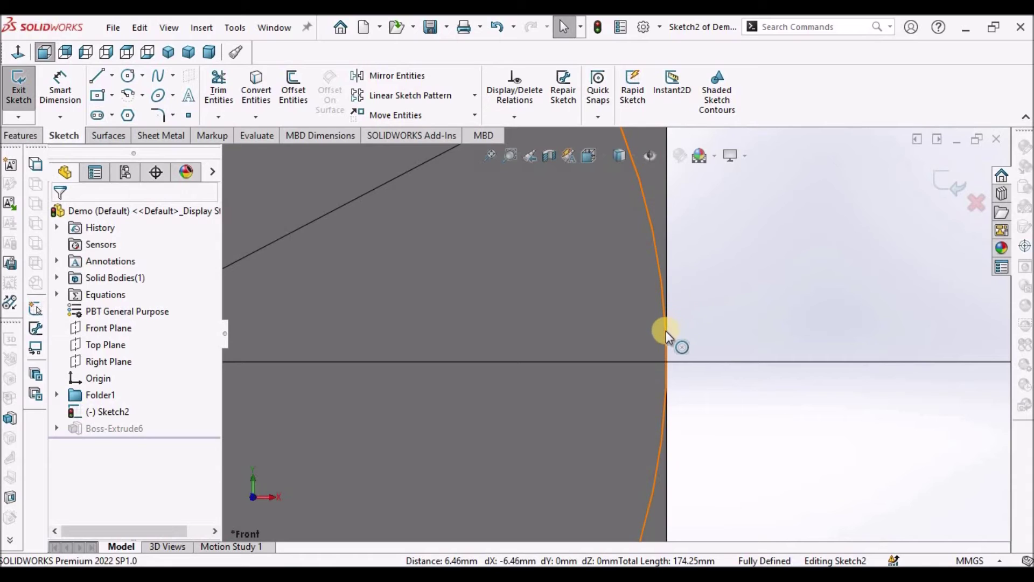
scroll(668, 263, up, 5)
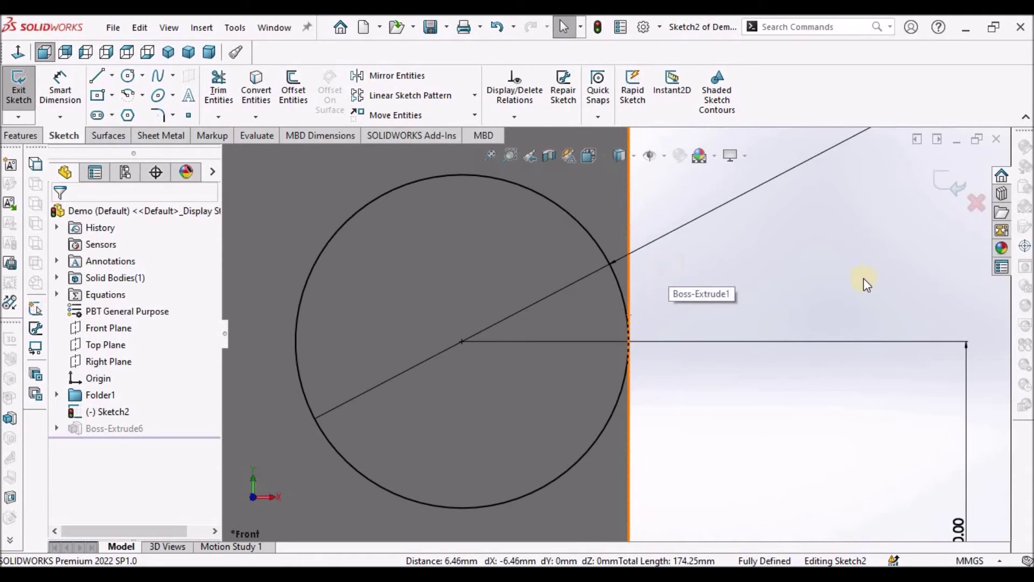
click(22, 136)
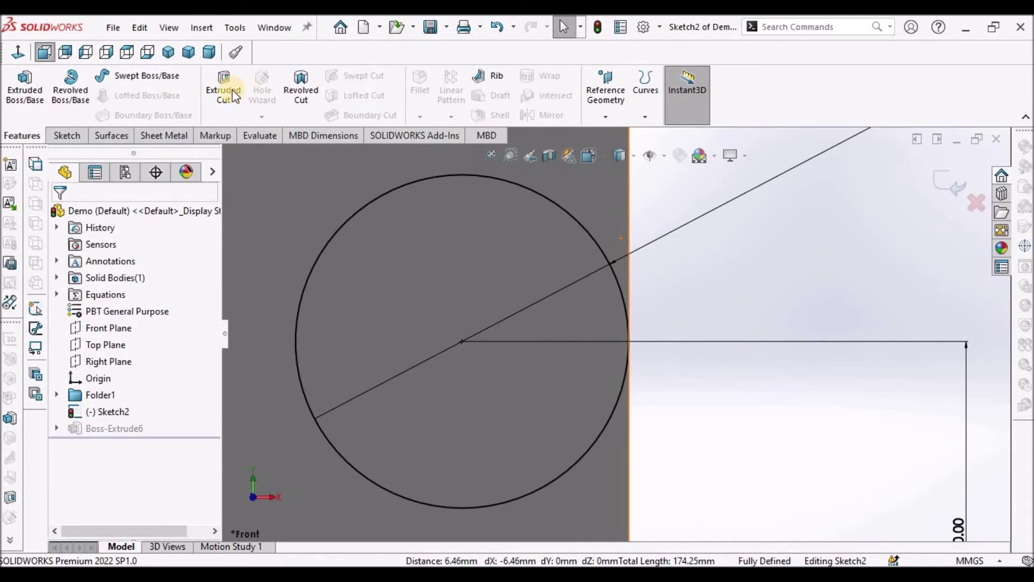
click(231, 90)
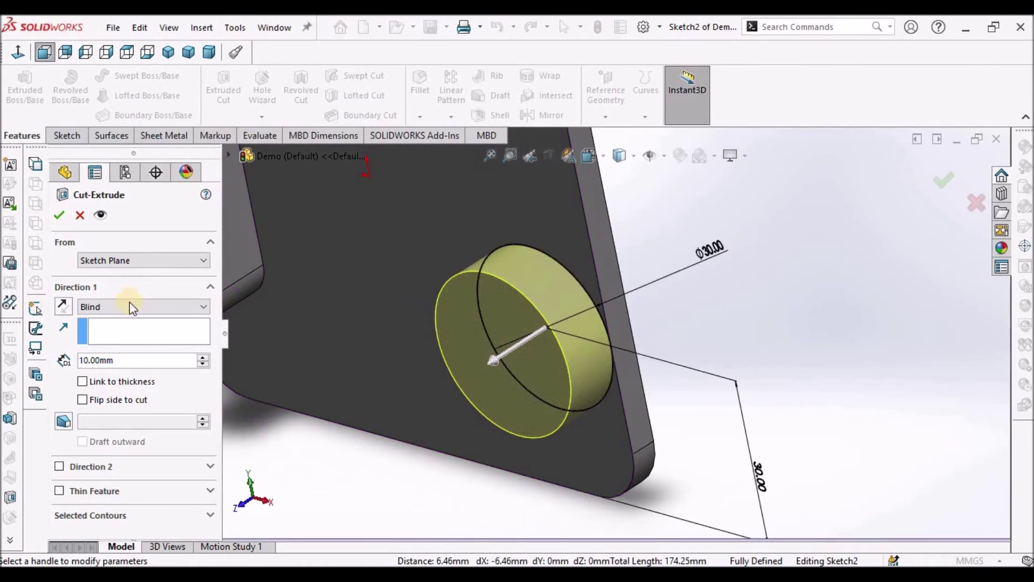
click(58, 215)
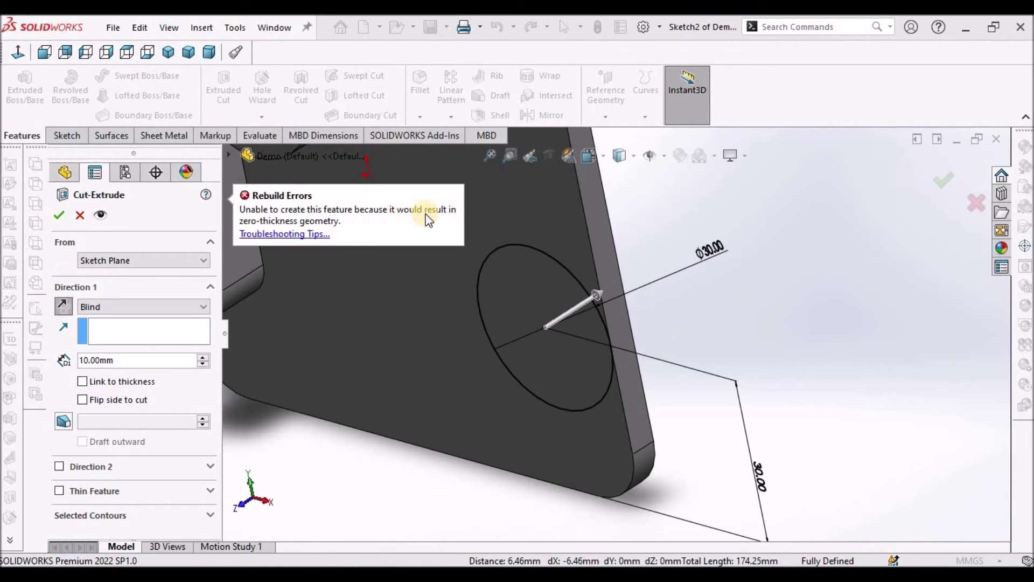
click(58, 215)
click(80, 215)
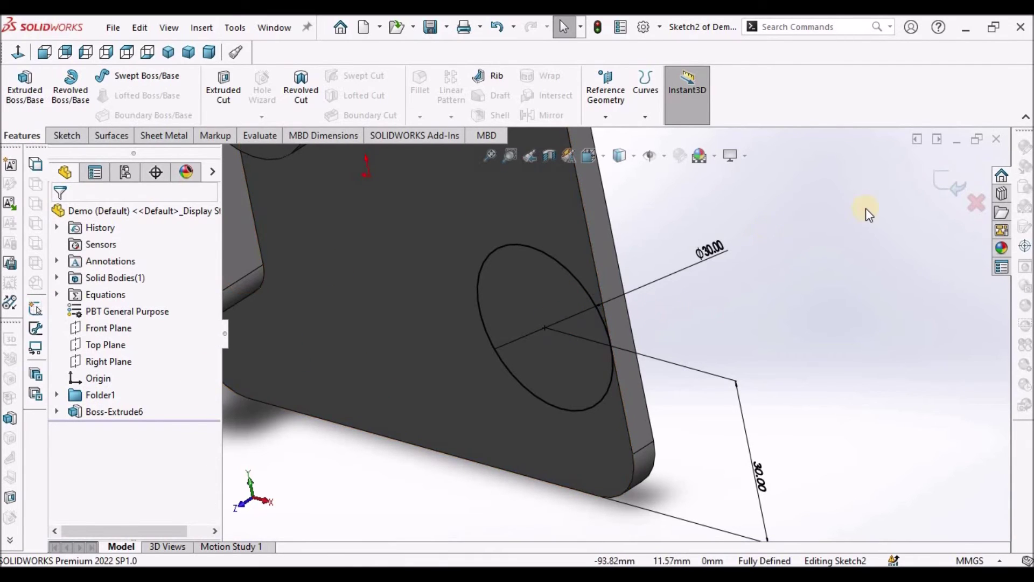
Delete the circle's Tangent4 relation to the plate edge.
click(44, 52)
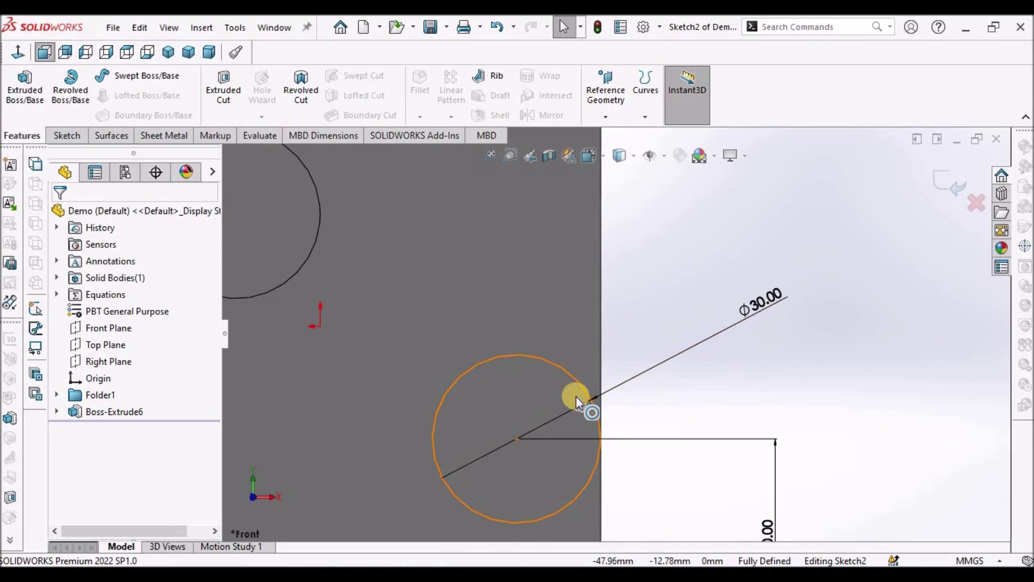
click(578, 383)
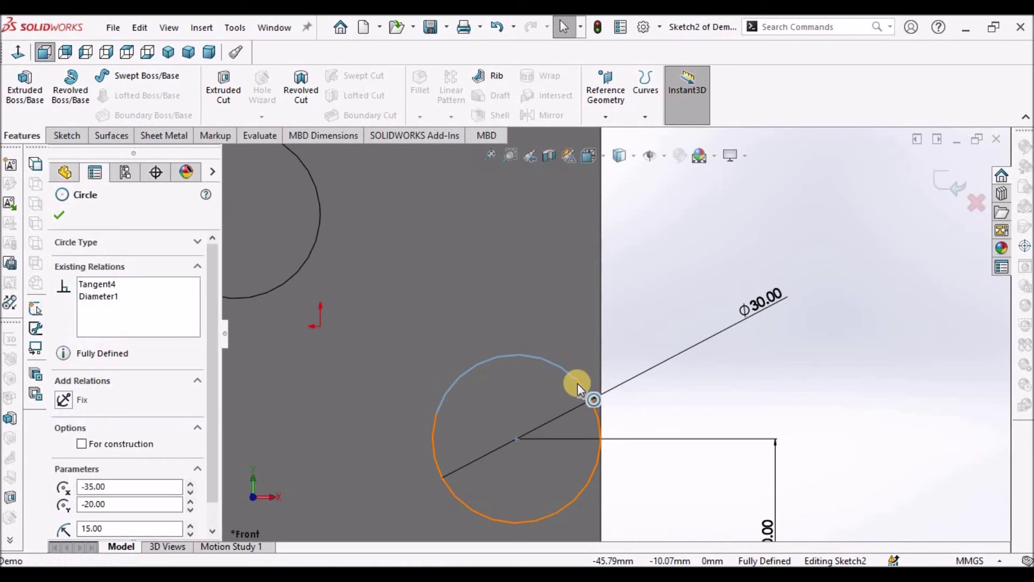
click(96, 261)
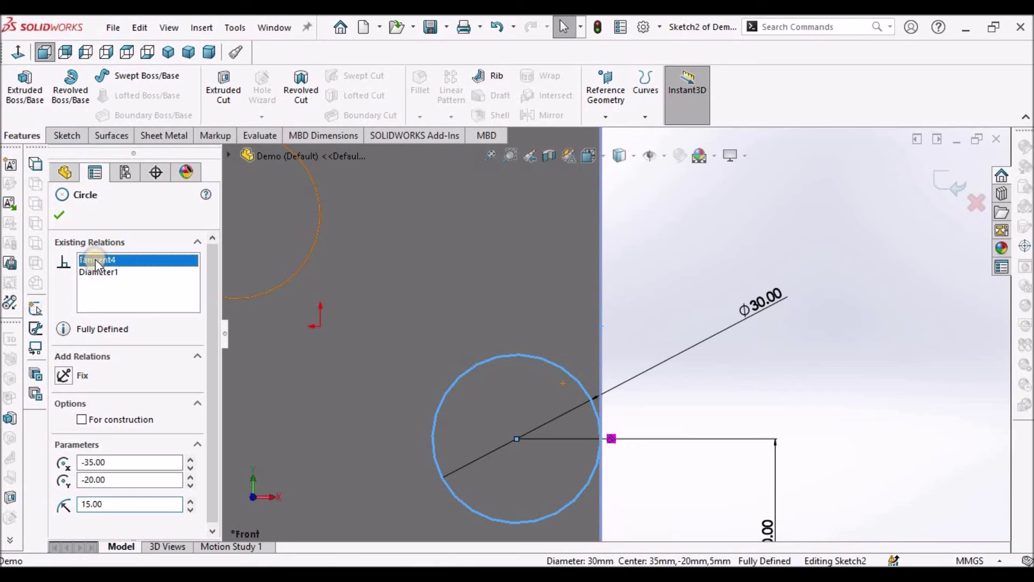
right_click(96, 260)
click(129, 286)
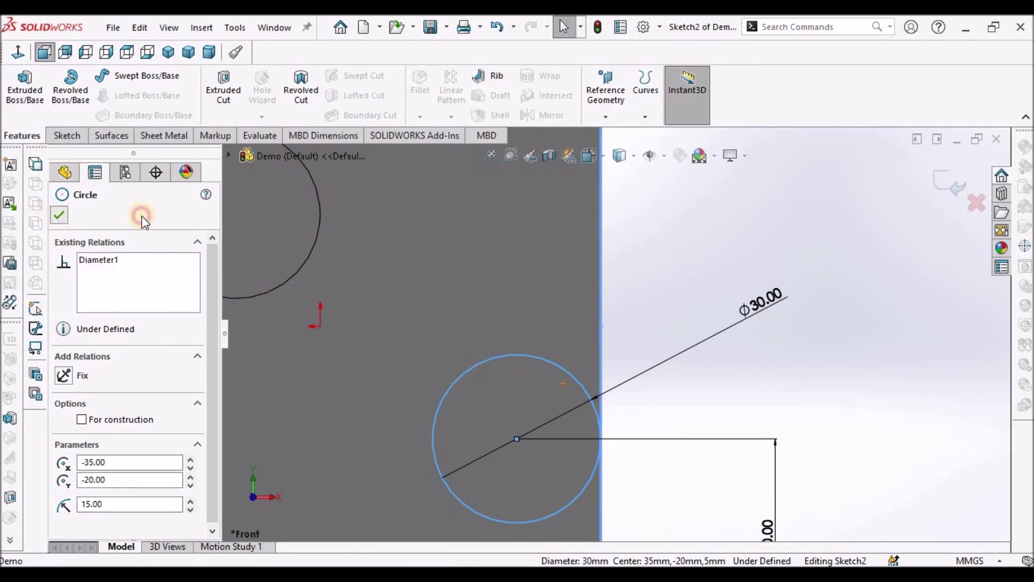
Drag the Ø30 circle left onto the plate, leaving Sketch2 under defined.
click(686, 261)
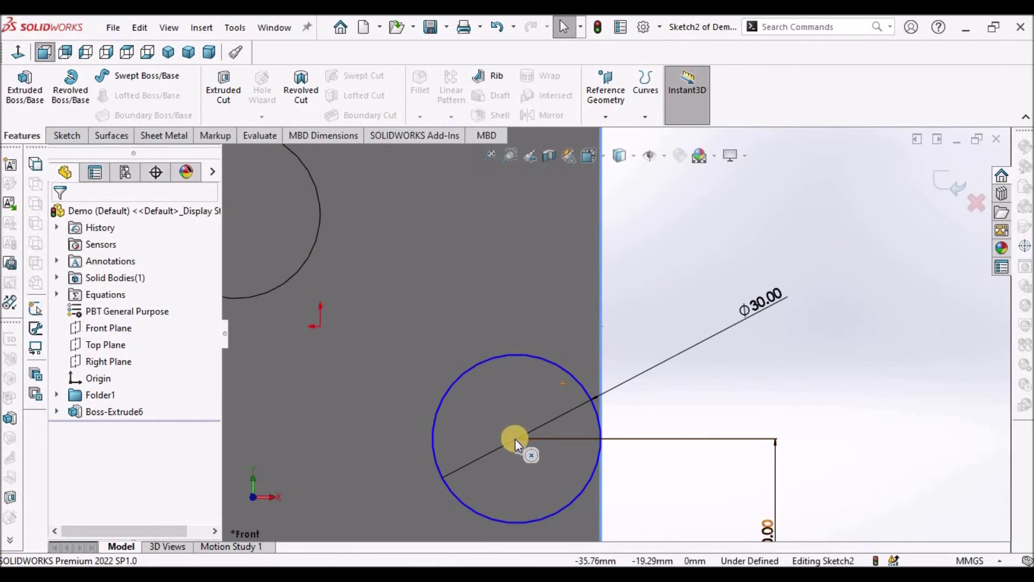
drag(515, 439, 447, 429)
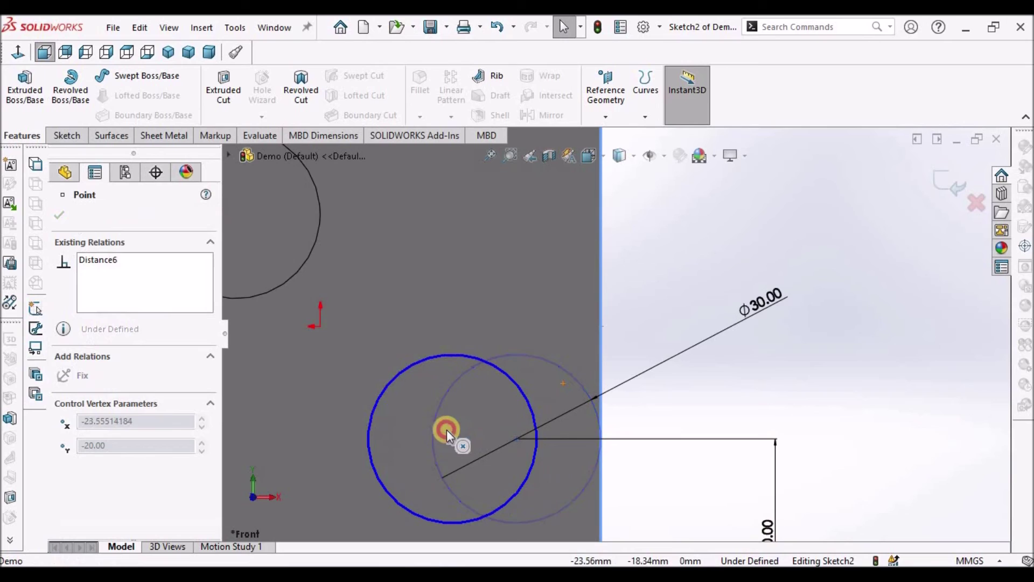
click(765, 382)
key(f)
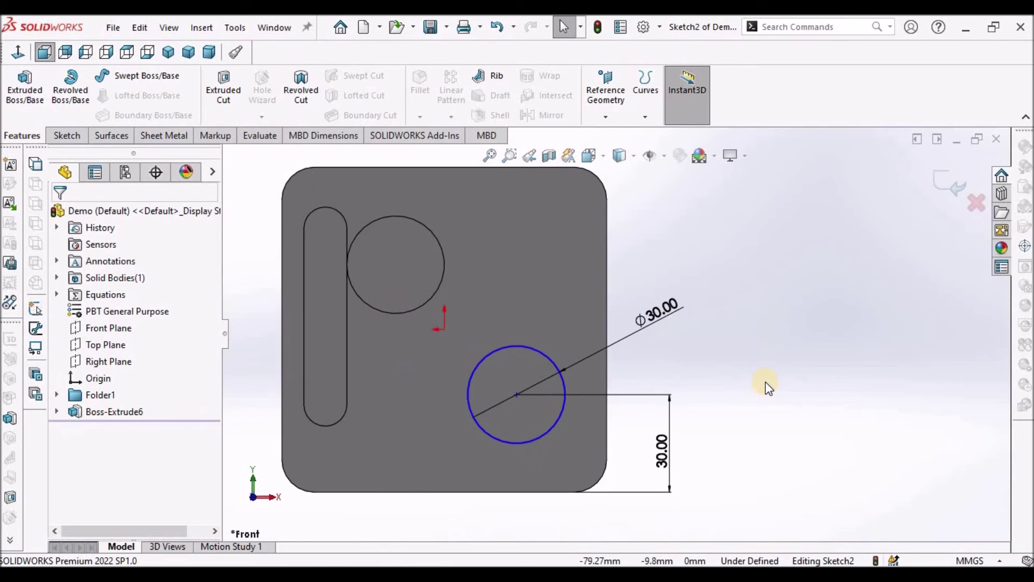
click(67, 135)
Dimension the plate's right edge to the circle with Arc Condition Min, reading 12.80 mm.
click(68, 88)
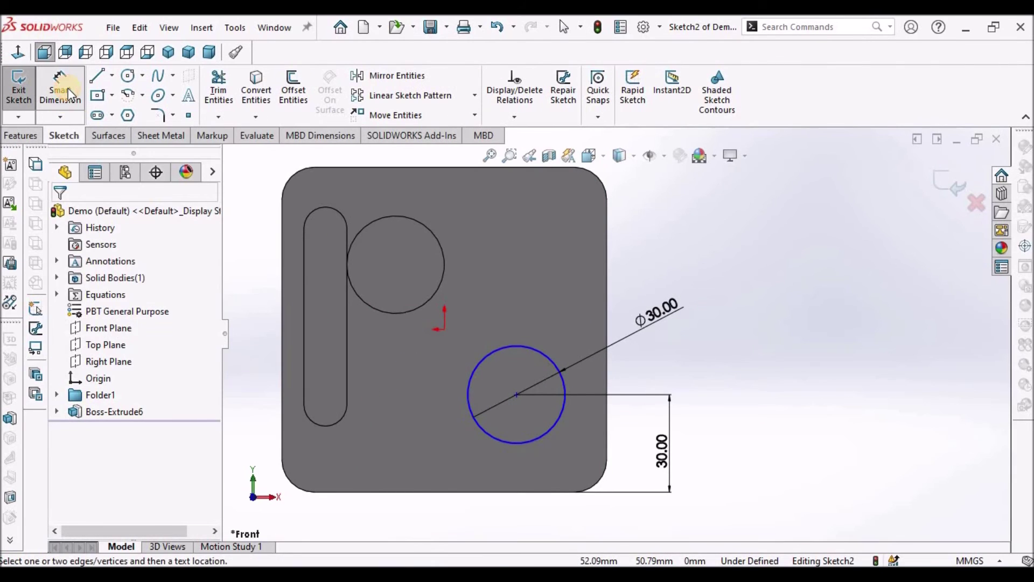
click(606, 284)
click(515, 399)
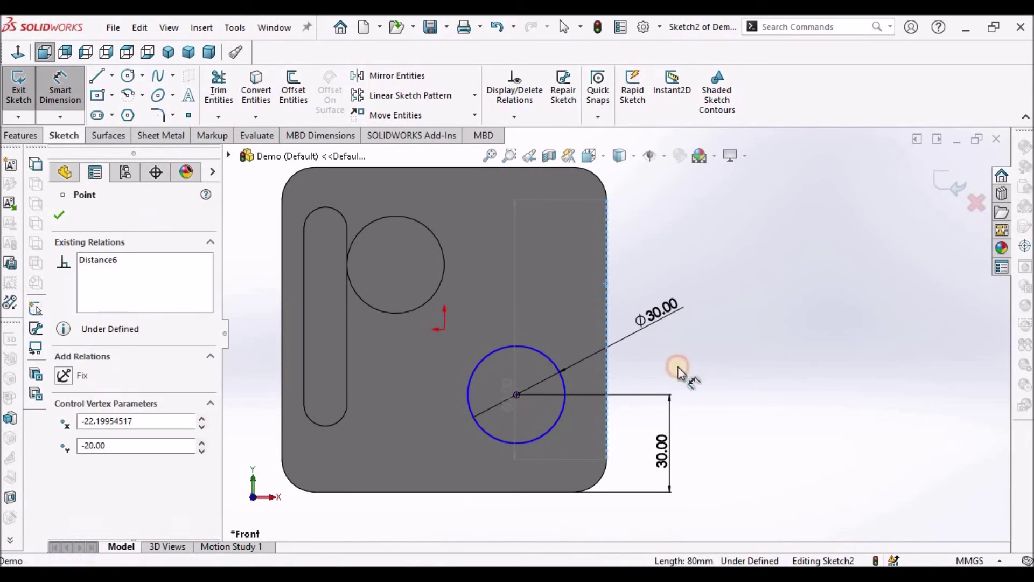
click(604, 279)
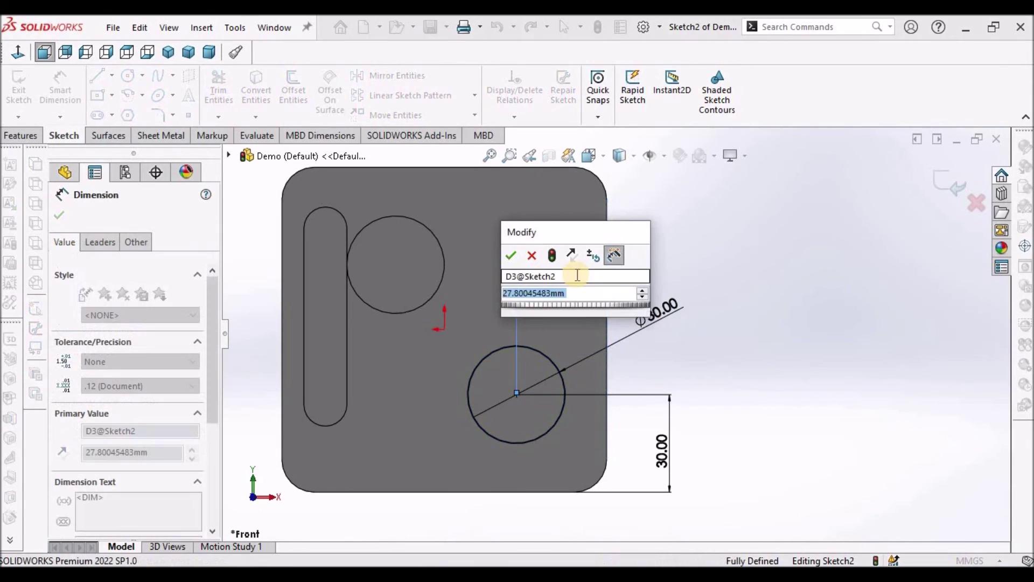
click(509, 255)
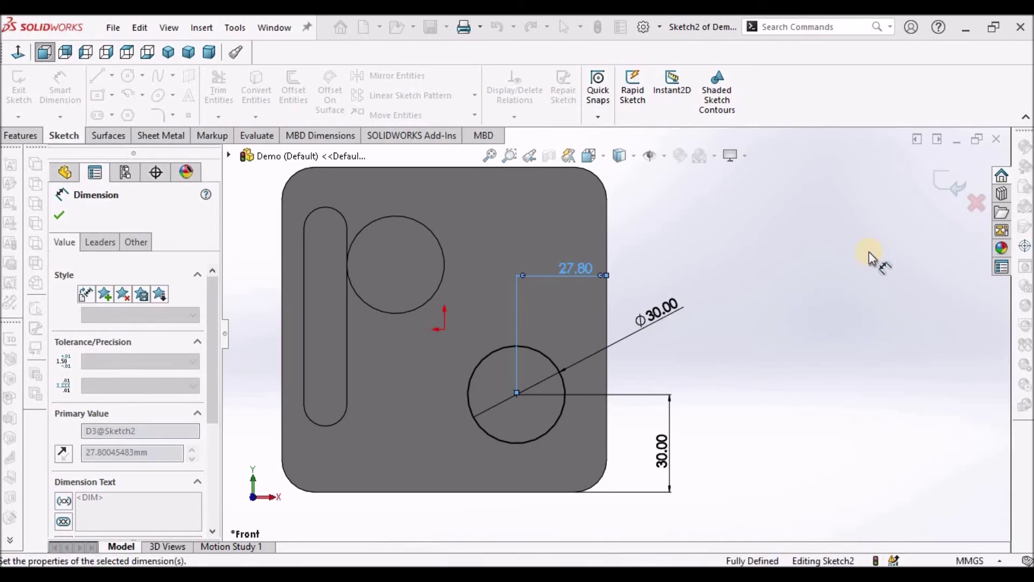
click(111, 243)
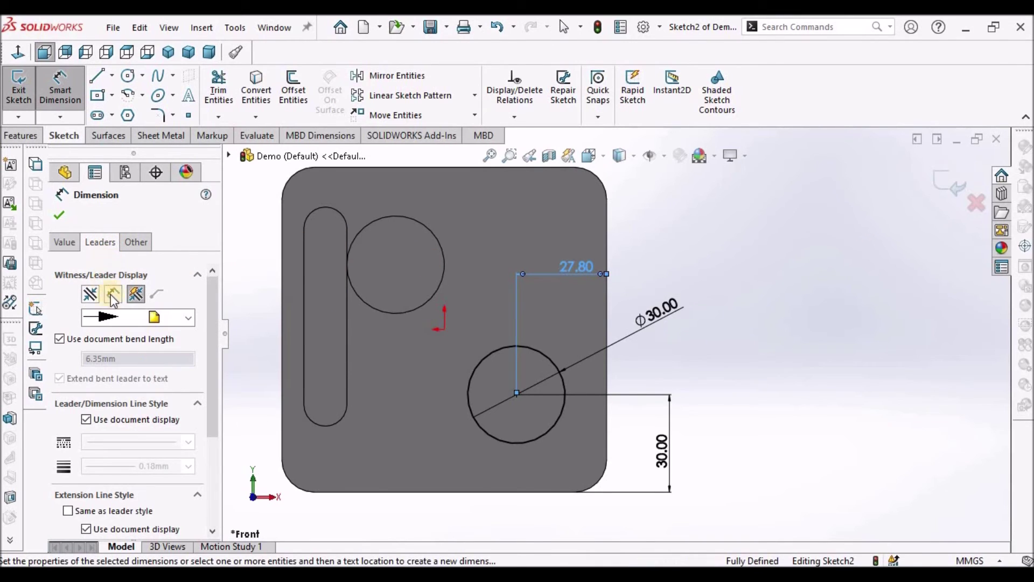
scroll(172, 401, down, 3)
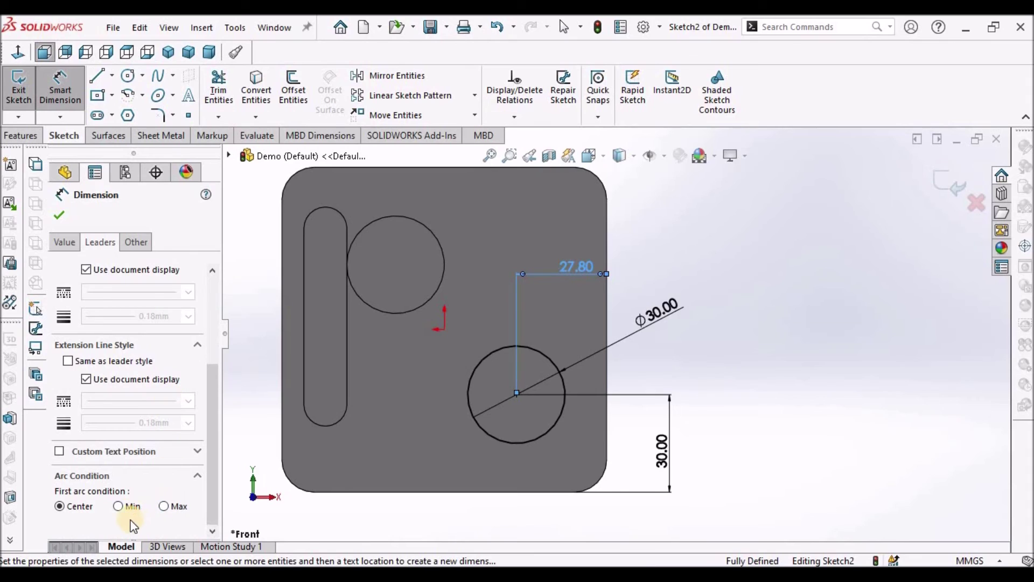
click(119, 506)
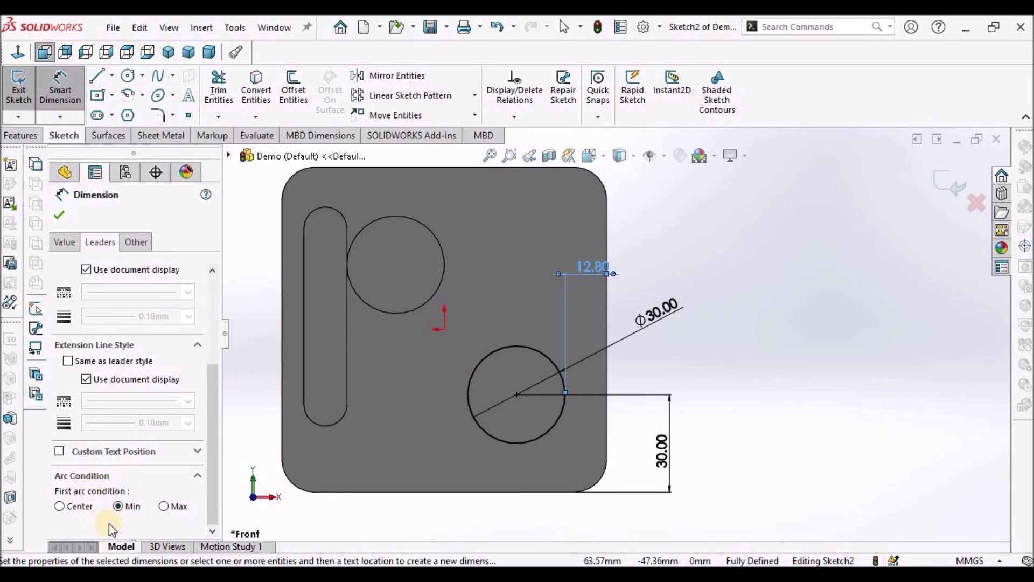
Change the edge-gap dimension from 12.80 to 0.001 mm and move its label off the plate.
click(60, 215)
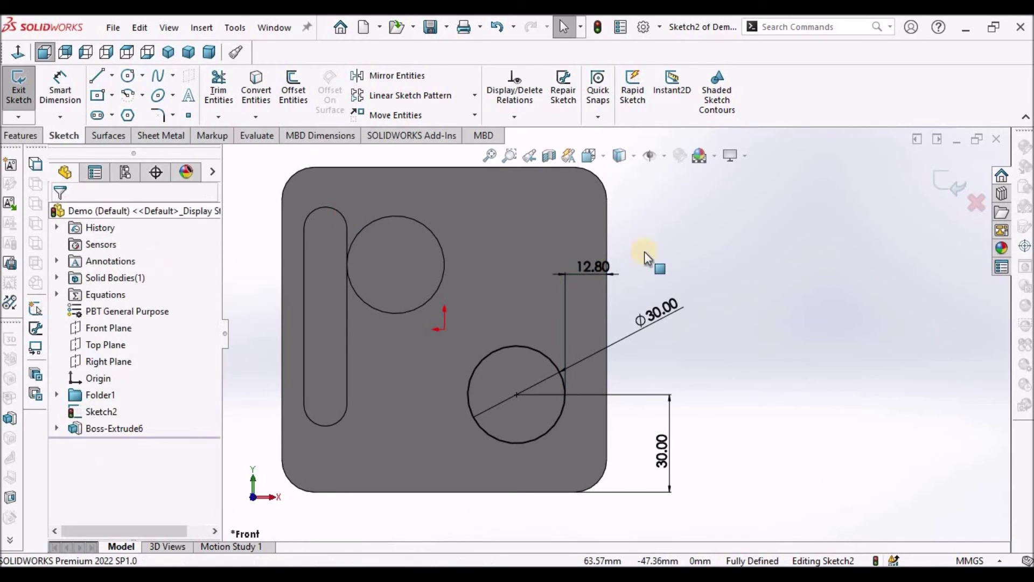
scroll(588, 283, down, 2)
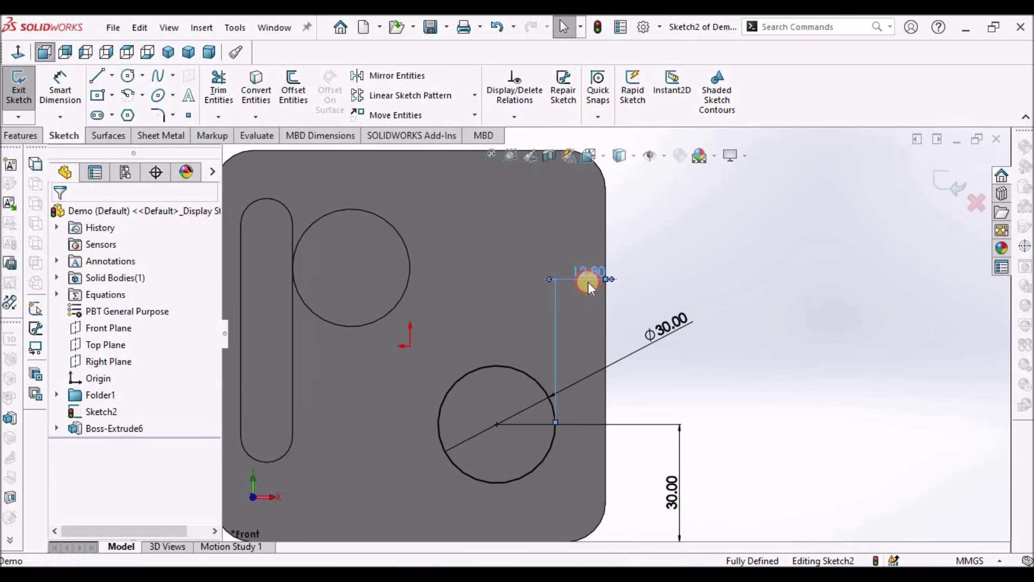
double_click(588, 279)
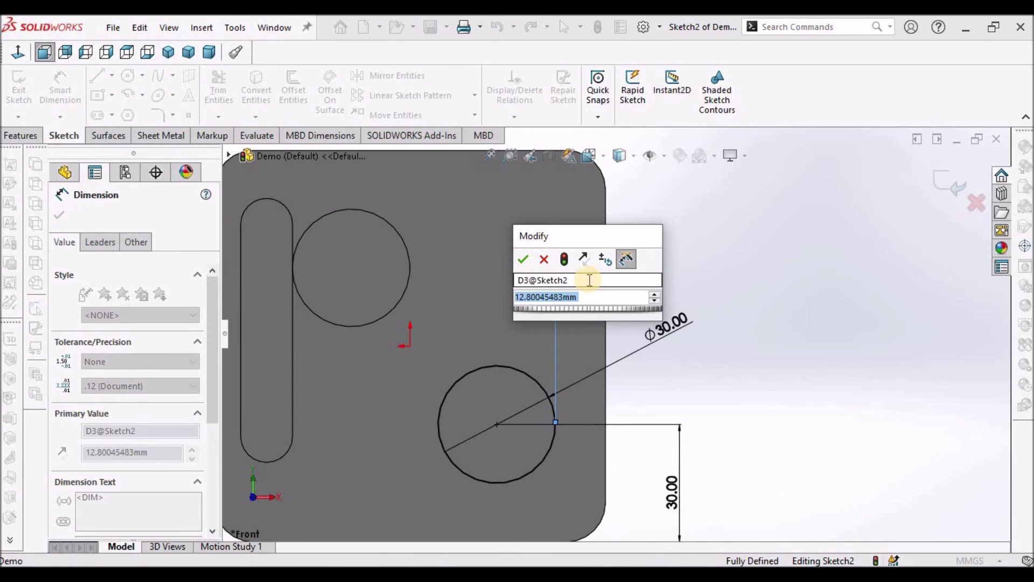
text(.001)
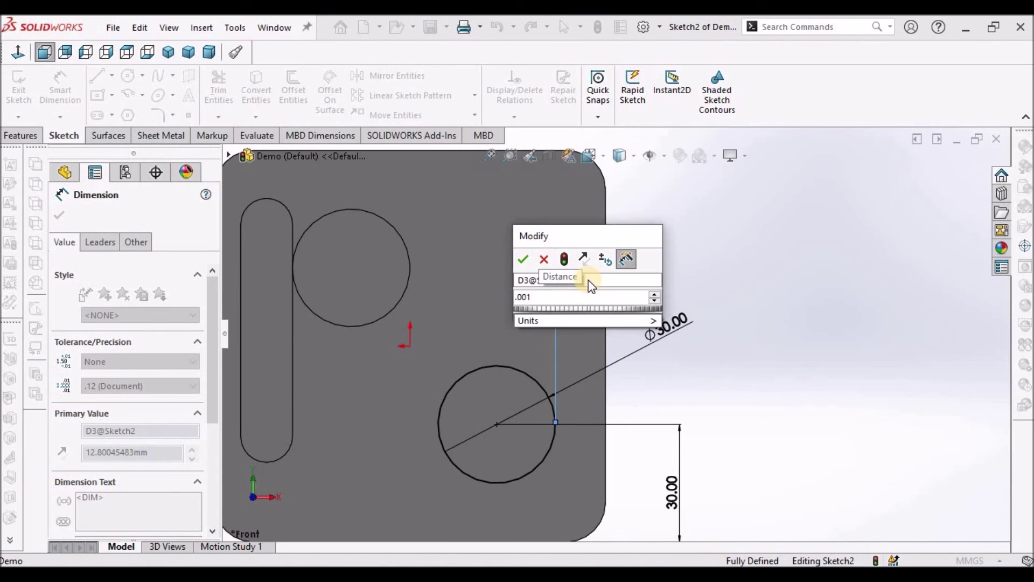
key(Return)
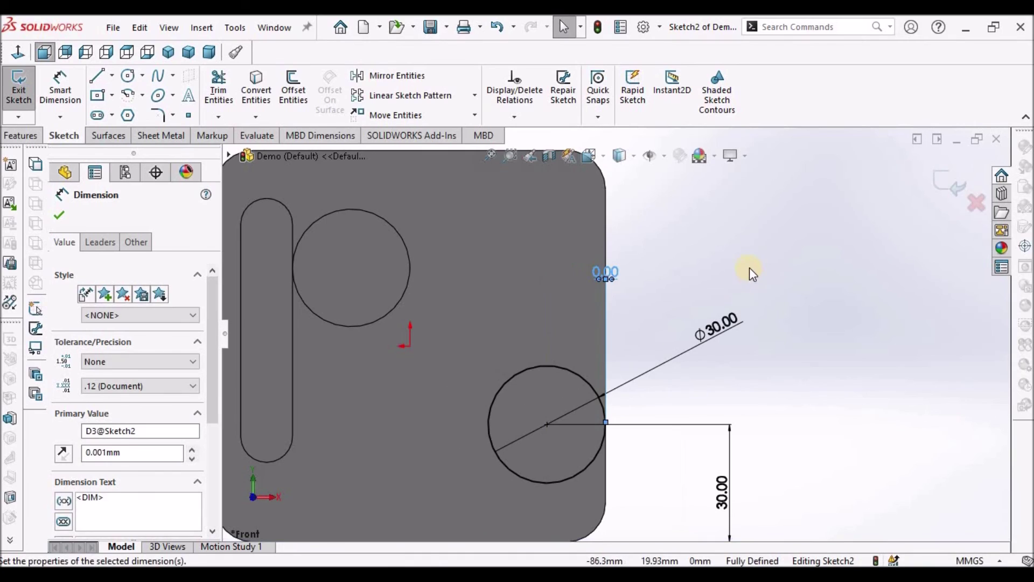
click(766, 280)
scroll(622, 280, down, 5)
drag(537, 283, 589, 296)
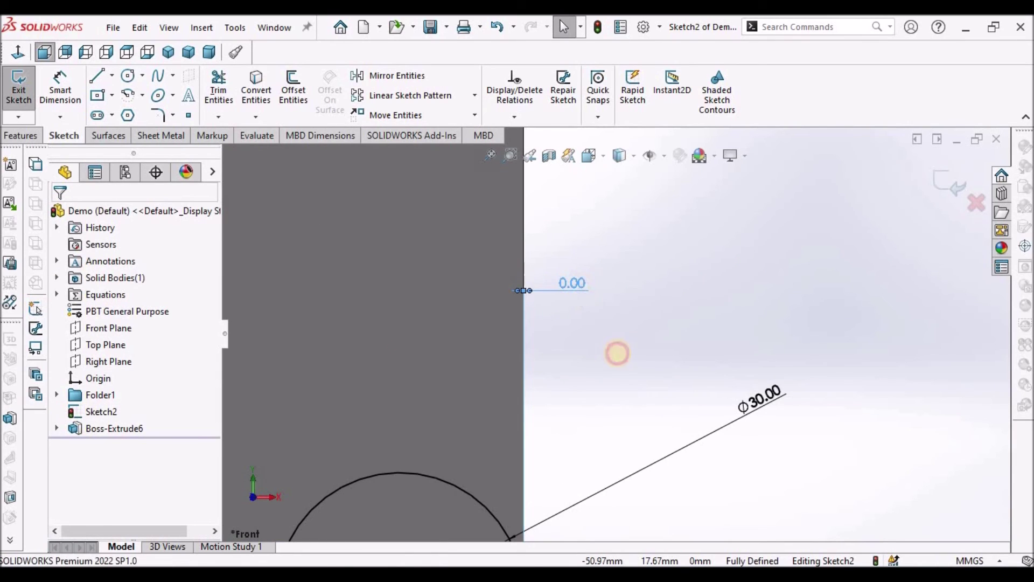
scroll(618, 353, up, 3)
scroll(617, 333, up, 2)
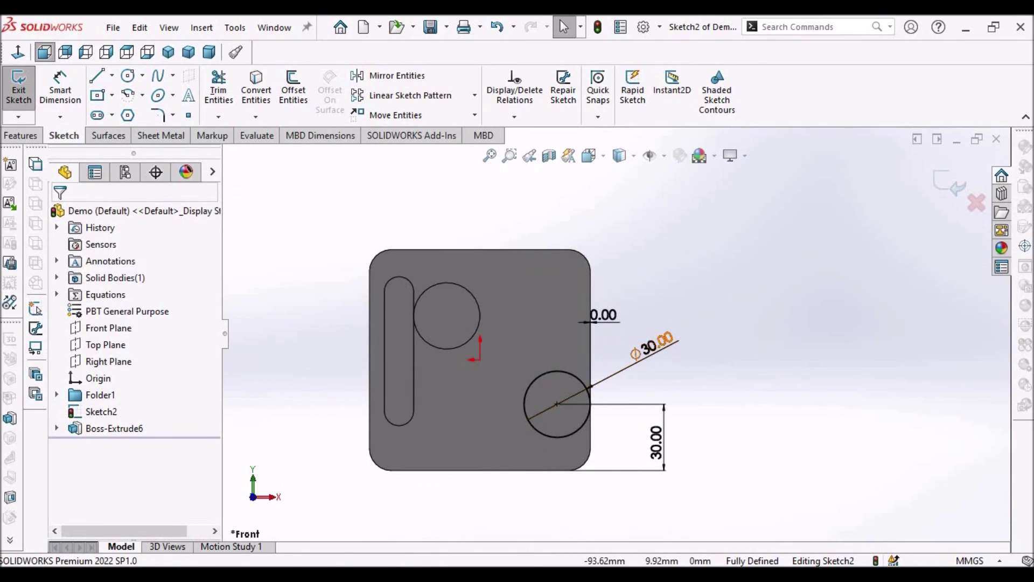
Extruded-cut the Ø30 circle with reversed direction into the plate, creating Cut-Extrude4.
click(26, 138)
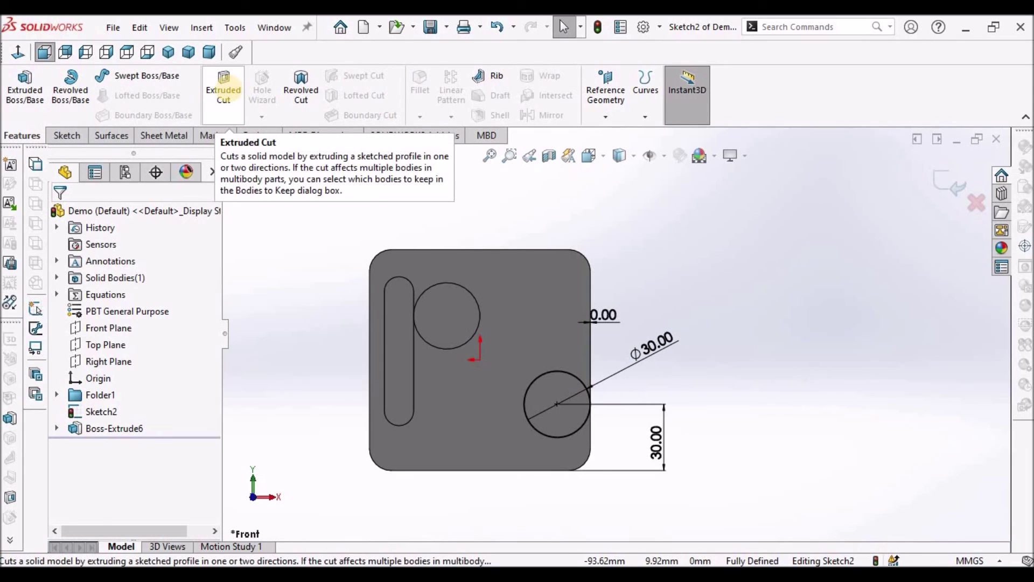
click(230, 94)
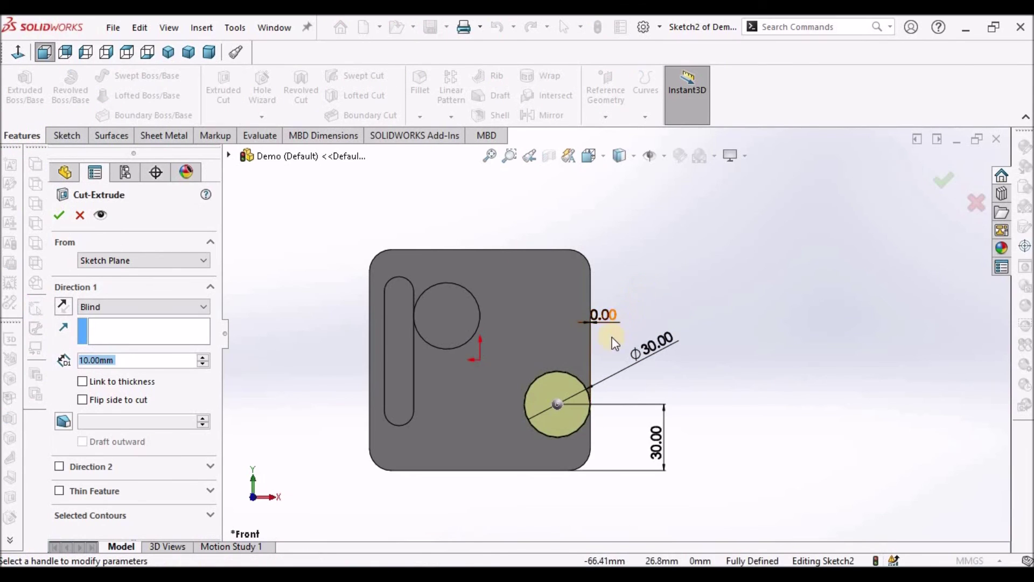
middle_drag(576, 371, 544, 375)
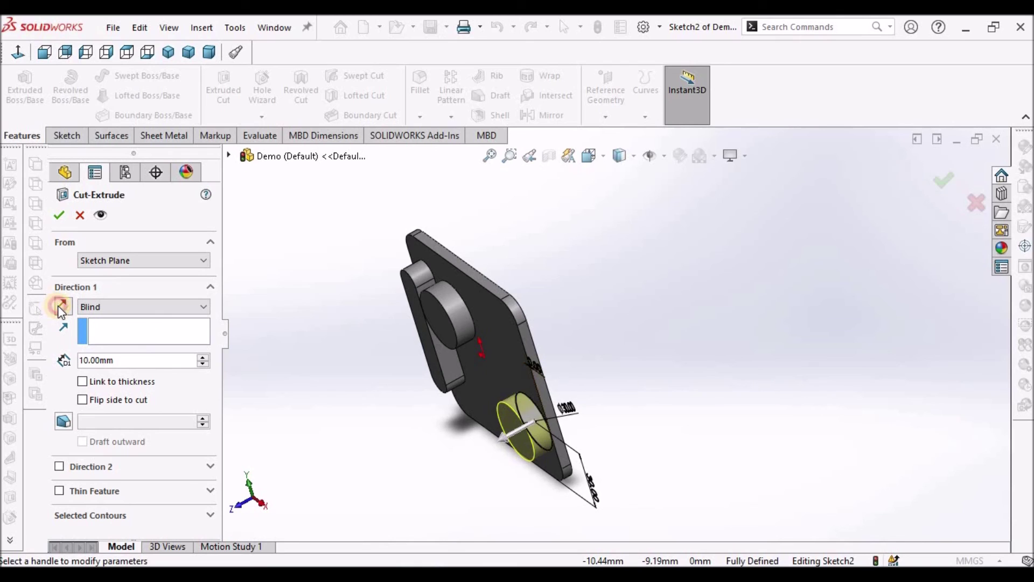
click(59, 305)
click(59, 215)
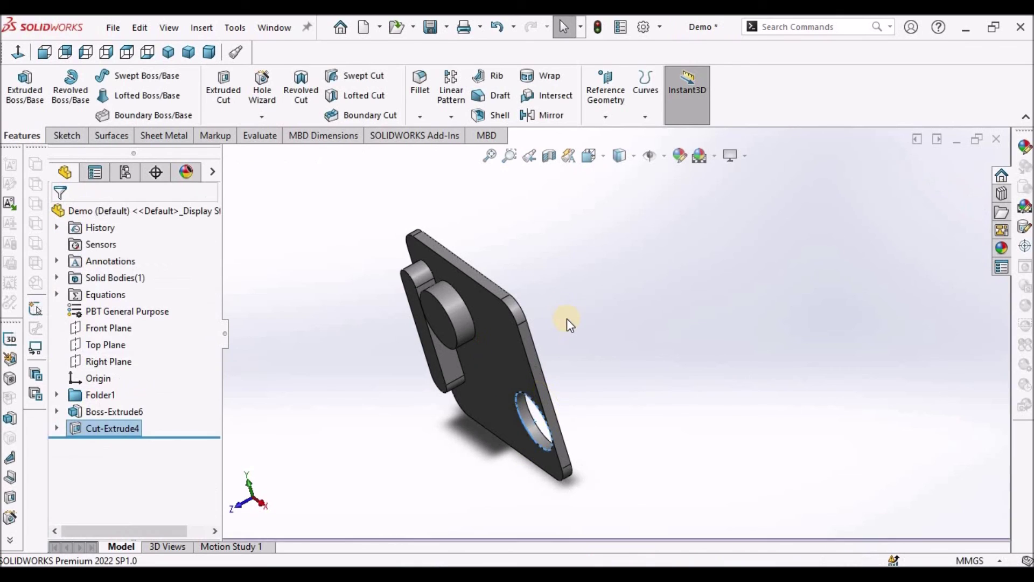
middle_drag(567, 318, 556, 409)
scroll(538, 405, down, 10)
middle_drag(596, 342, 609, 402)
scroll(668, 323, up, 5)
scroll(625, 314, down, 5)
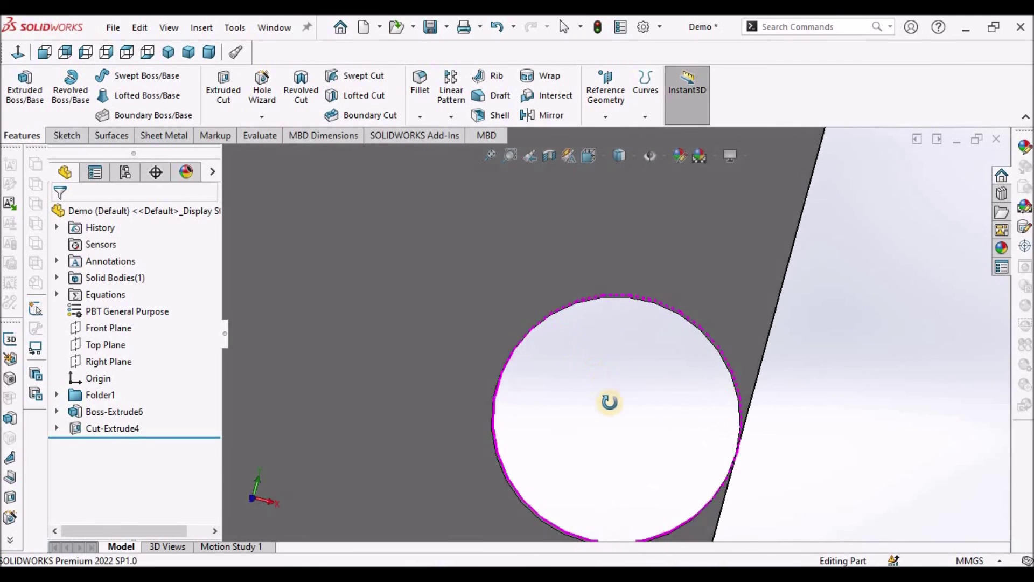
scroll(609, 402, up, 6)
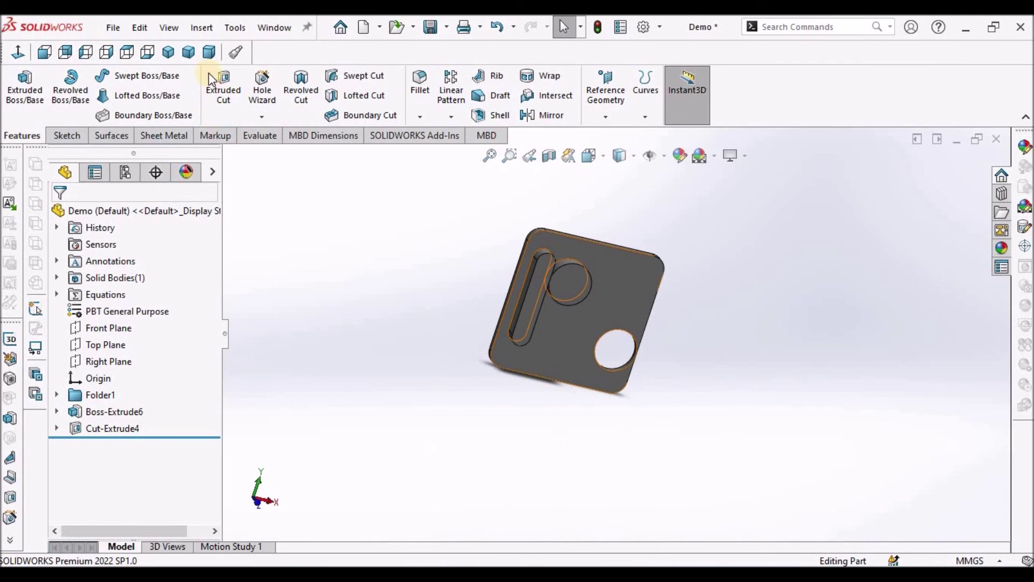
click(628, 172)
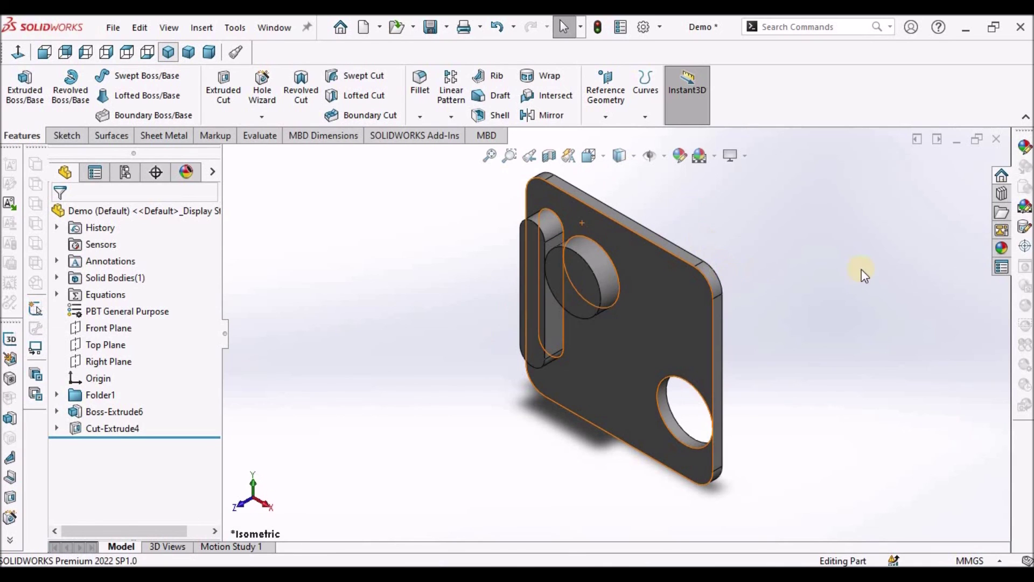
middle_drag(693, 326, 817, 311)
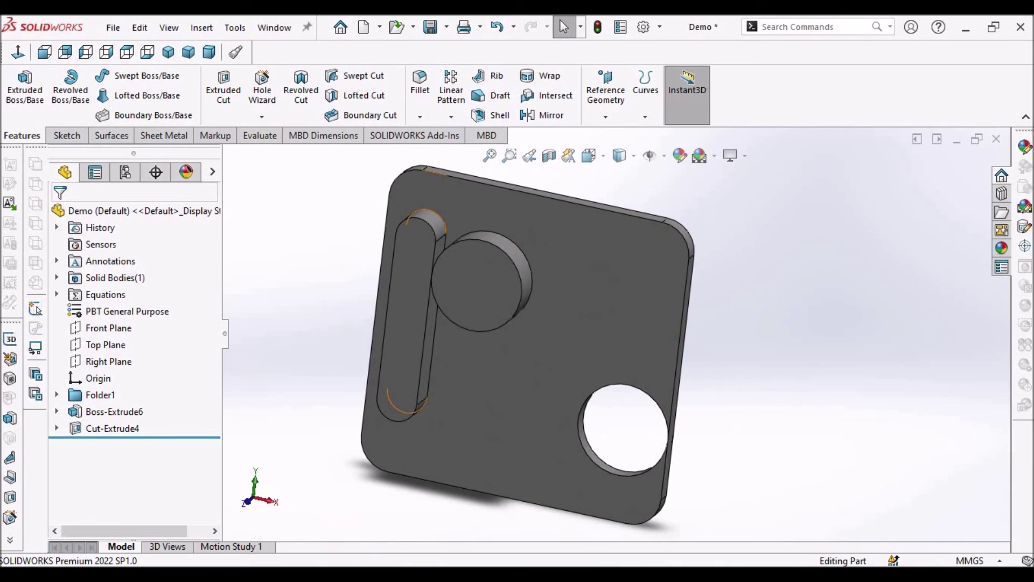